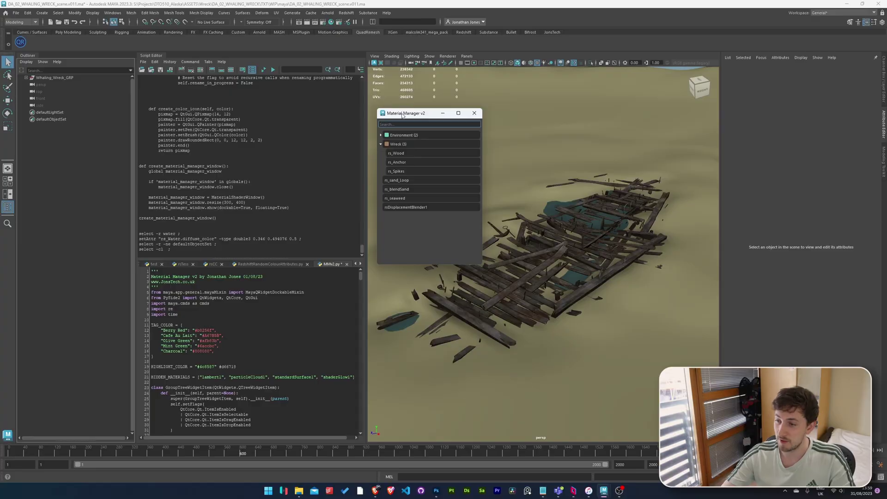
Close Material Manager v2, rerun the script with Ctrl+Enter, and place it over the viewport.
{"action": "left_click_drag", "start_coordinate": [406, 116], "coordinate": [404, 115]}
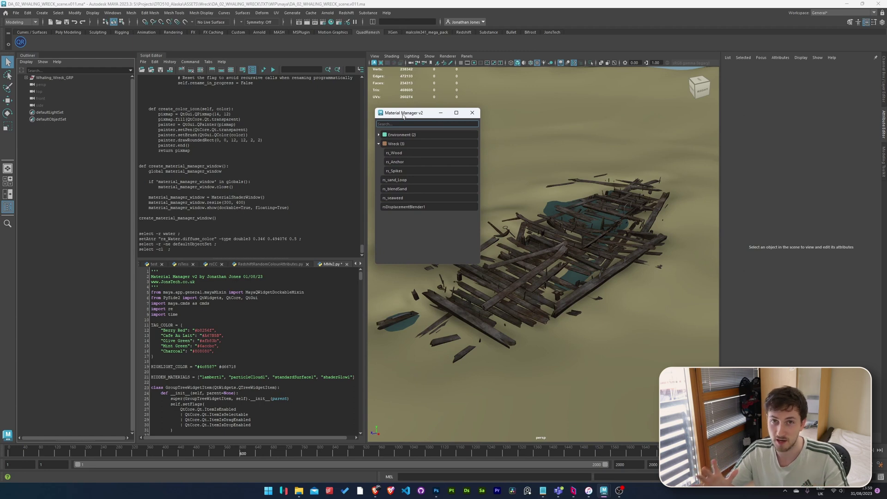
{"action": "left_click_drag", "start_coordinate": [404, 116], "coordinate": [404, 119]}
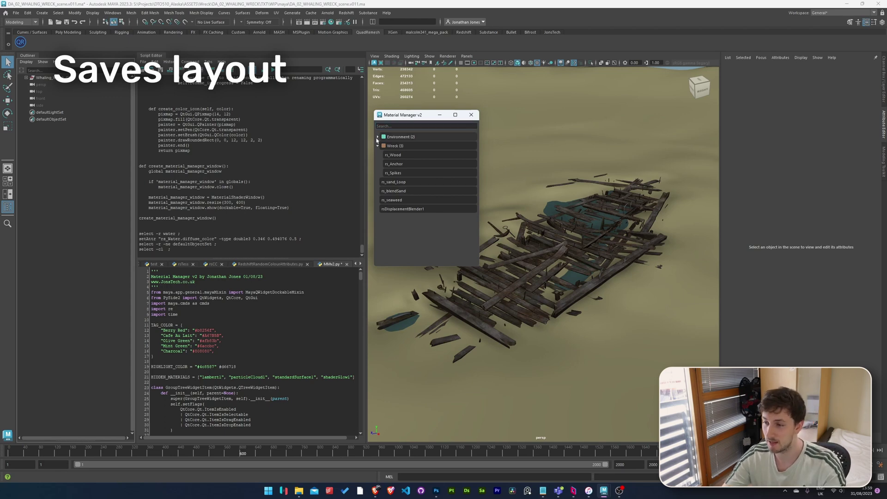
{"action": "left_click", "coordinate": [471, 115]}
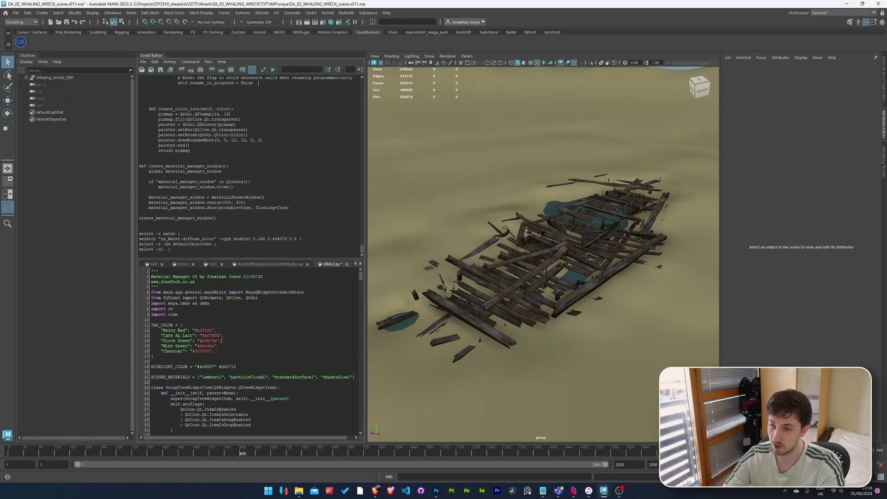
{"action": "key", "text": "ctrl+Return"}
{"action": "left_click_drag", "start_coordinate": [119, 66], "coordinate": [405, 121]}
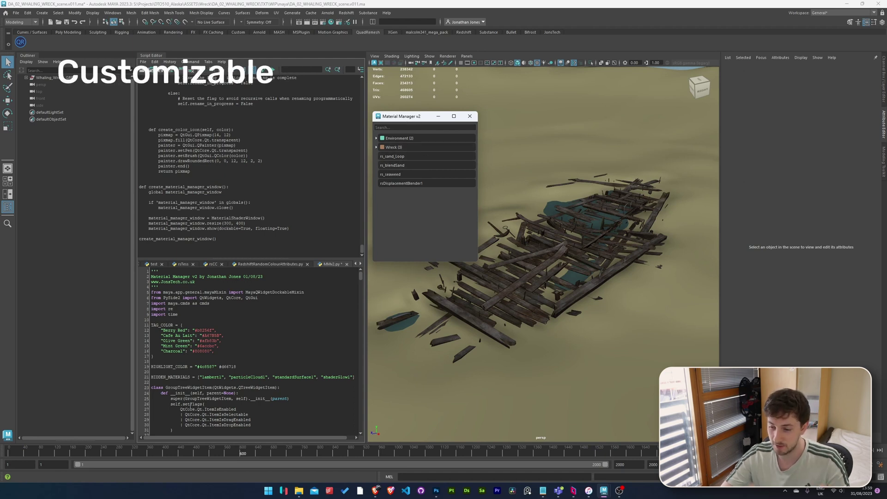
{"action": "left_click_drag", "start_coordinate": [341, 375], "coordinate": [222, 324]}
{"action": "left_click", "coordinate": [251, 343]}
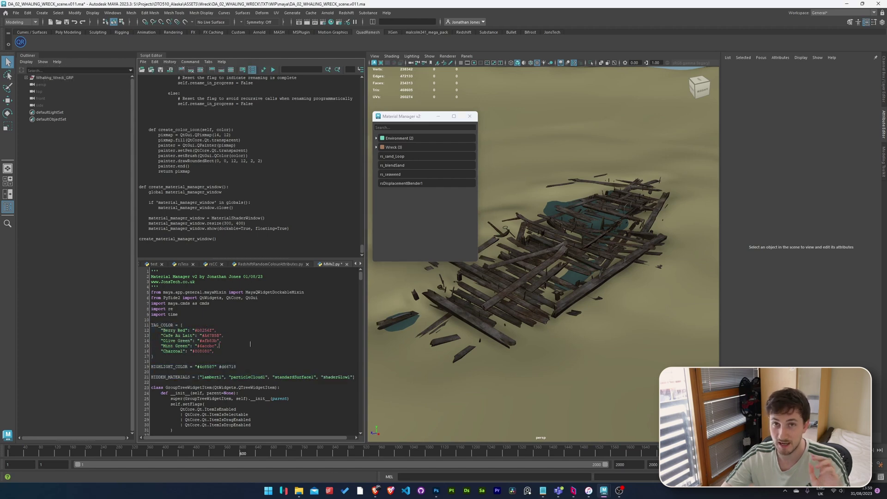
{"action": "left_click_drag", "start_coordinate": [410, 119], "coordinate": [410, 116]}
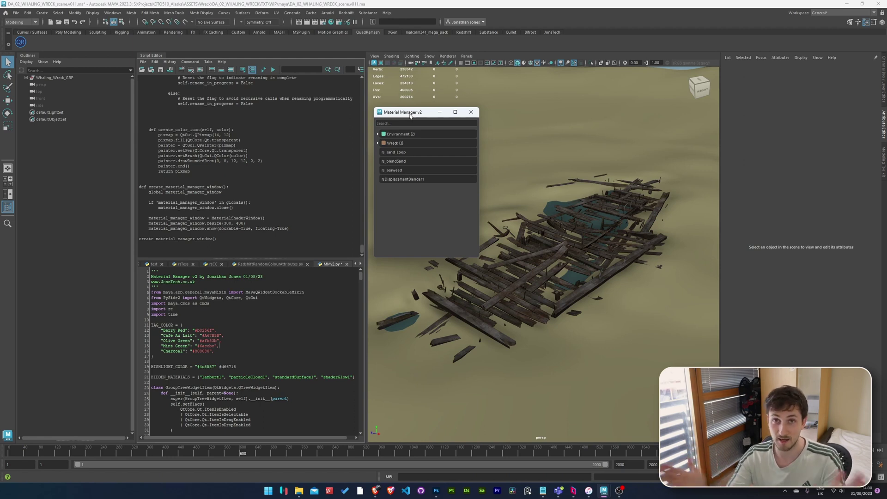
{"action": "left_click", "coordinate": [411, 115]}
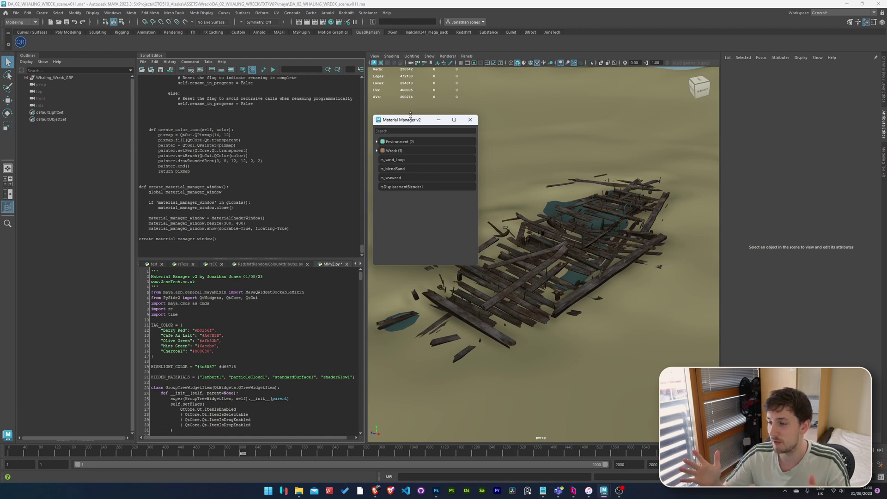
Dock Material Manager below the Outliner, then delete the selected Environment and Wreck groups.
{"action": "left_click_drag", "start_coordinate": [418, 115], "coordinate": [518, 106]}
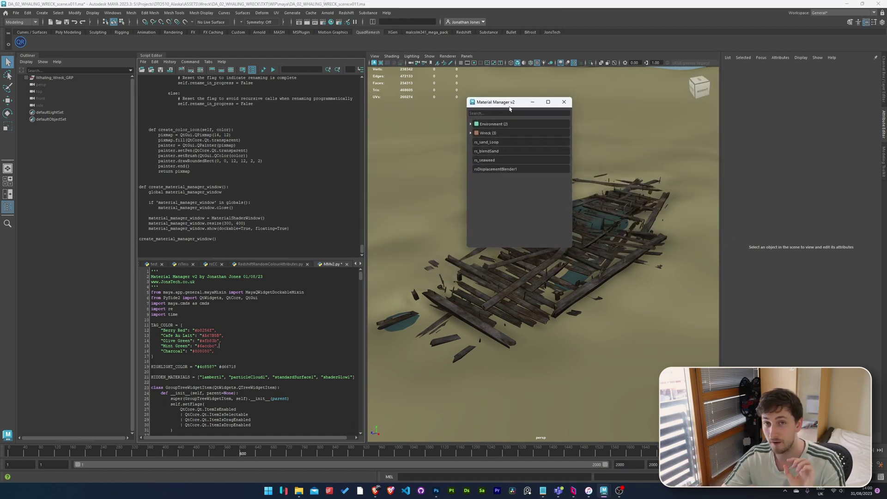
{"action": "mouse_move", "coordinate": [510, 107]}
{"action": "left_mouse_down"}
{"action": "mouse_move", "coordinate": [128, 310]}
{"action": "mouse_move", "coordinate": [76, 436]}
{"action": "left_mouse_up"}
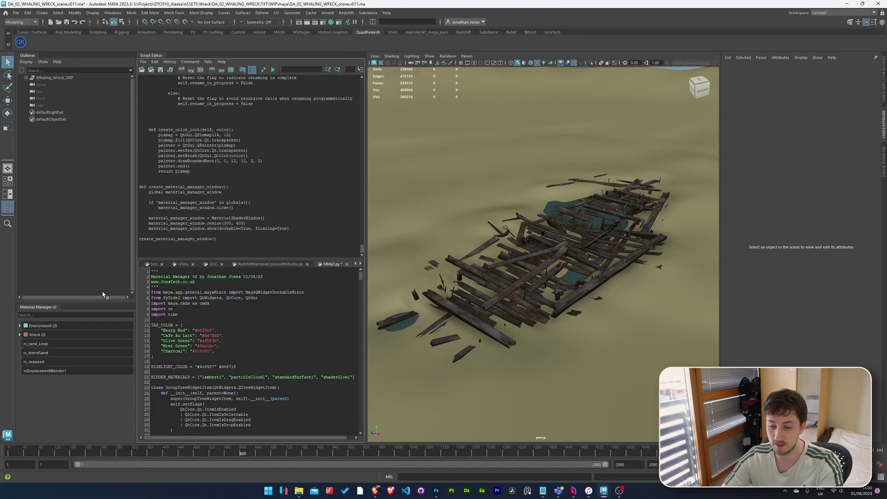
{"action": "left_click", "coordinate": [20, 335]}
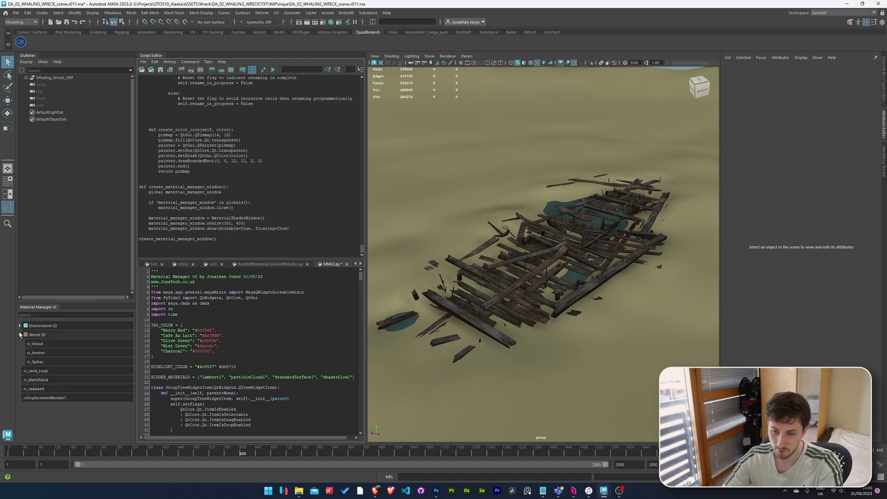
{"action": "left_click", "coordinate": [54, 352]}
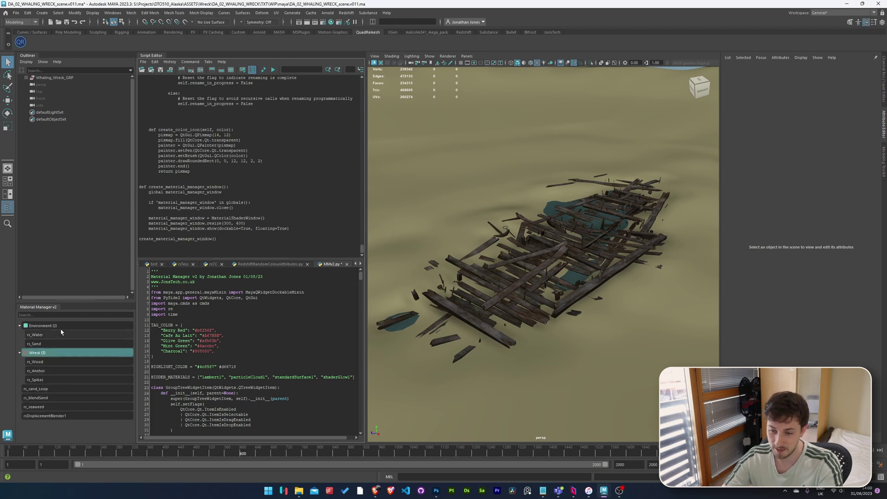
{"action": "left_click", "coordinate": [62, 326], "text": "ctrl"}
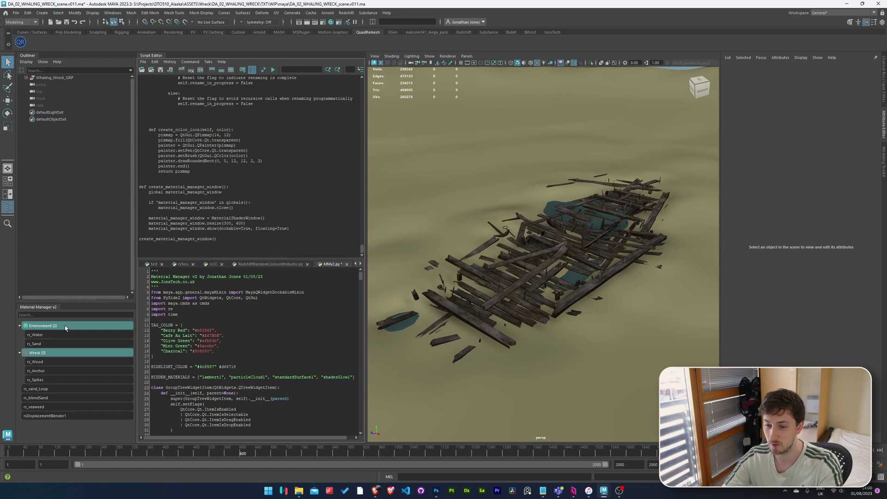
{"action": "right_click", "coordinate": [65, 326]}
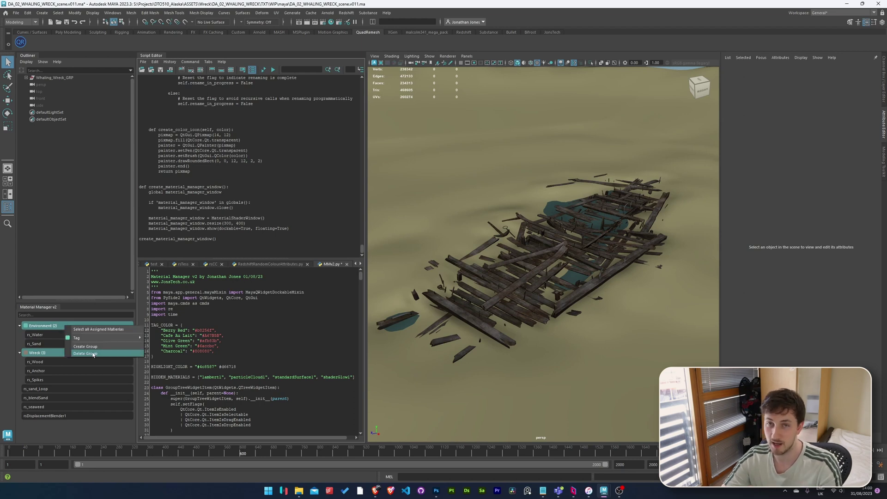
{"action": "left_click", "coordinate": [93, 354]}
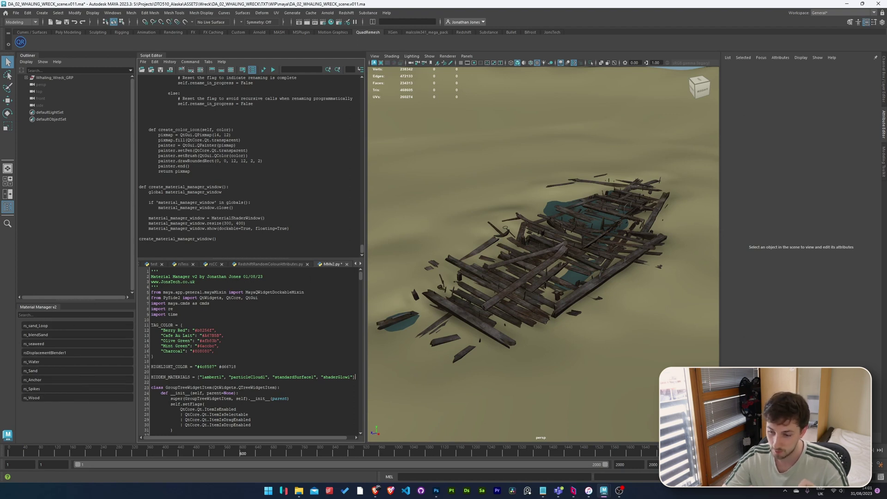
{"action": "left_click_drag", "start_coordinate": [355, 377], "coordinate": [151, 376]}
{"action": "left_click", "coordinate": [217, 375]}
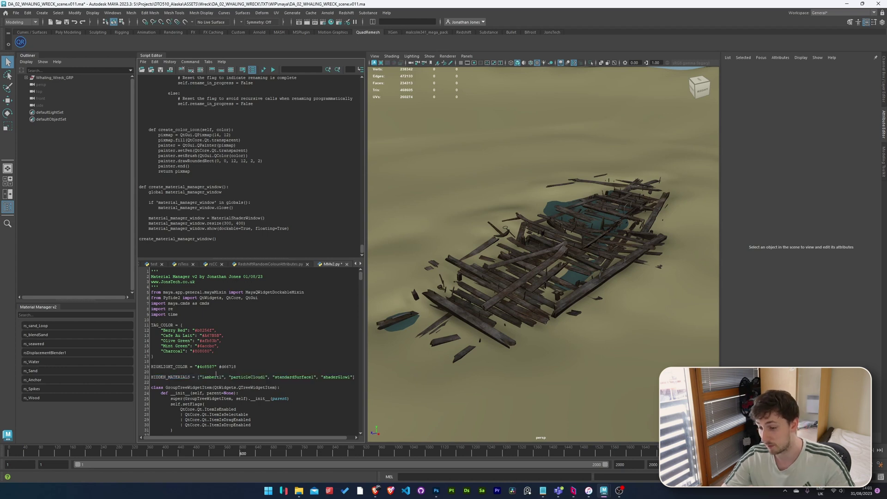
{"action": "left_click_drag", "start_coordinate": [200, 376], "coordinate": [344, 378]}
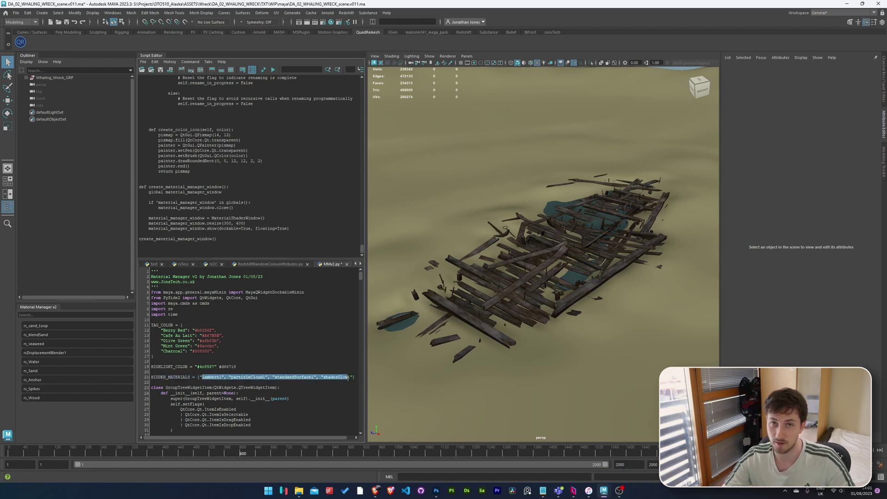
{"action": "left_click", "coordinate": [267, 377]}
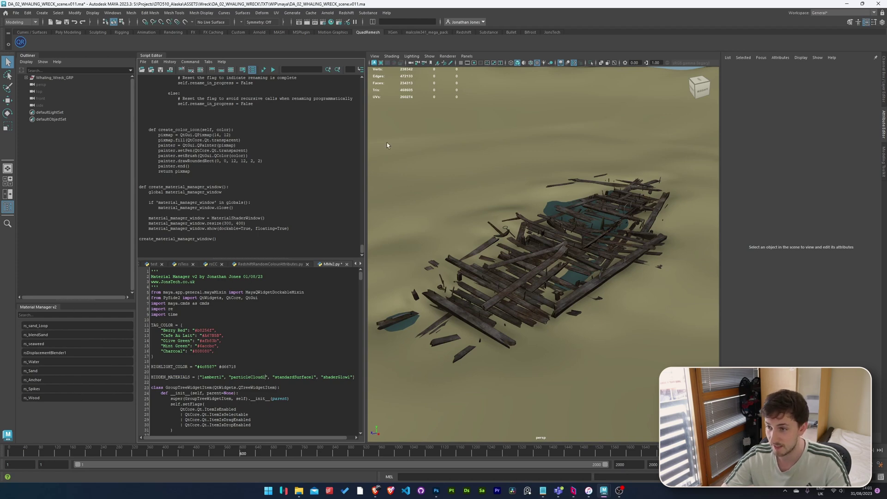
{"action": "key", "text": "ctrl+h"}
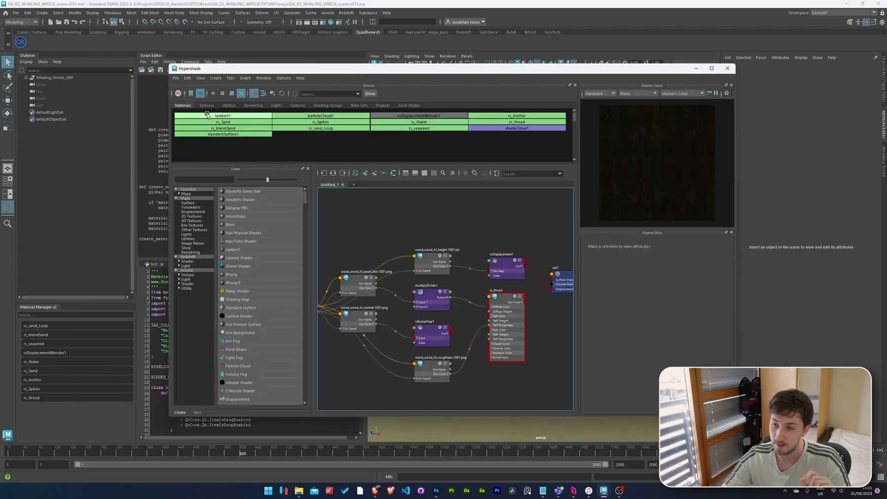
{"action": "left_click", "coordinate": [728, 68]}
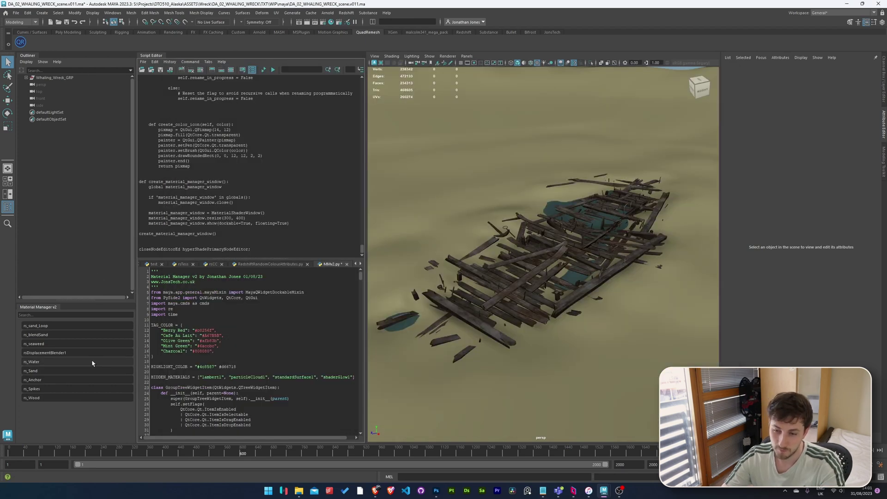
Rename rs_sand_Loop to rs_sand_Loop_Number2 and rs_Sand to rs_Sand_test.
{"action": "double_click", "coordinate": [45, 327]}
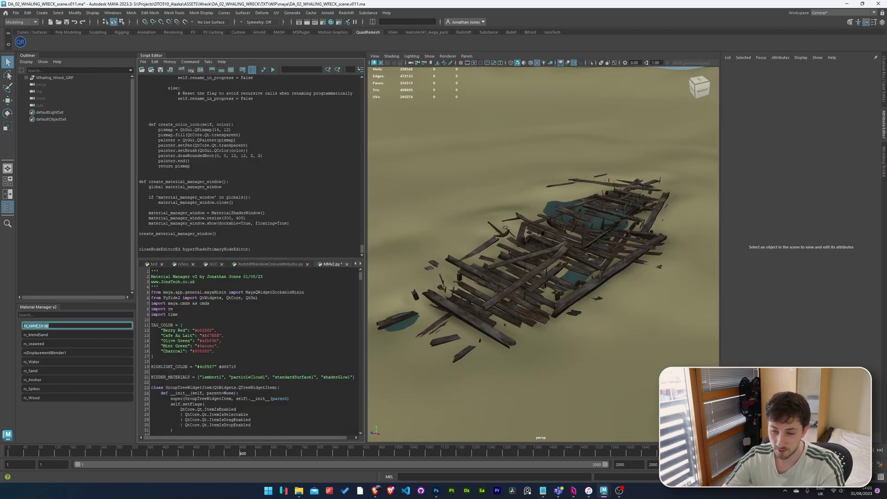
{"action": "type", "text": "_Nu"}
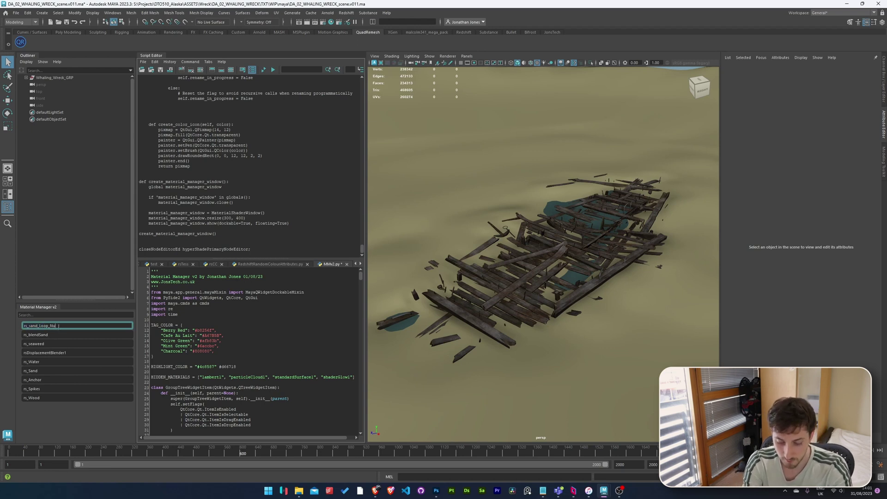
{"action": "type", "text": "mber2"}
{"action": "key", "text": "Return"}
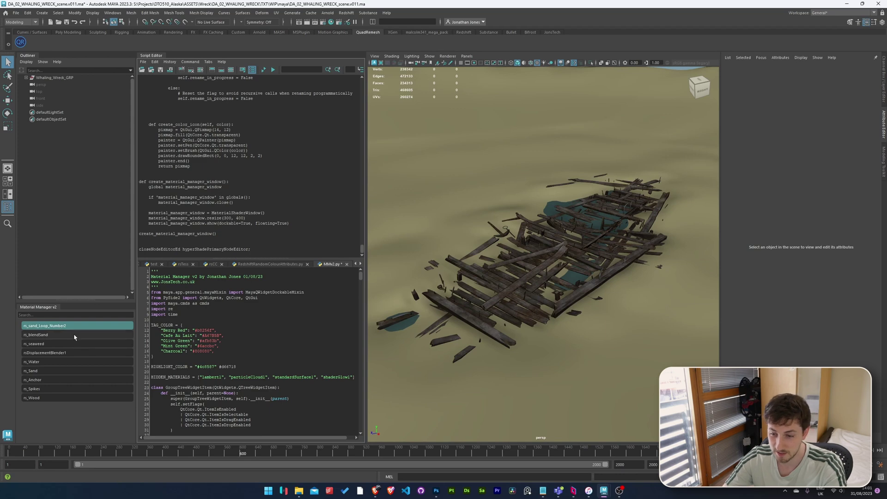
{"action": "left_click", "coordinate": [478, 172]}
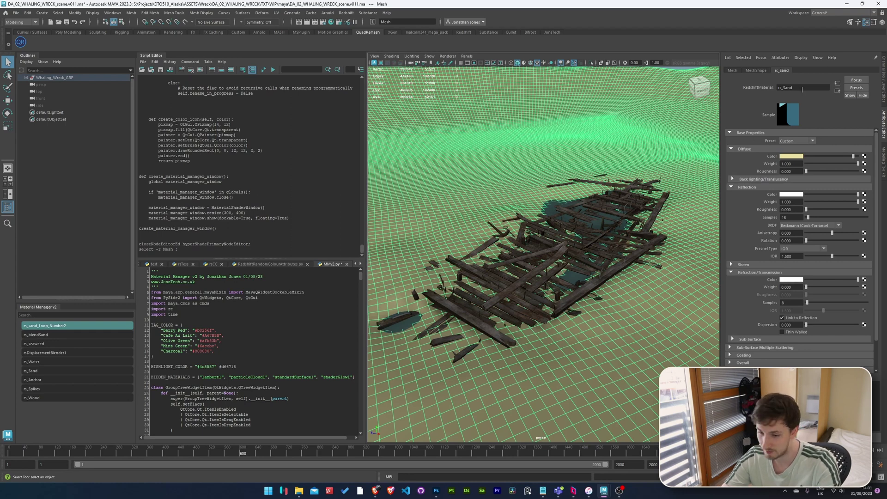
{"action": "double_click", "coordinate": [41, 371]}
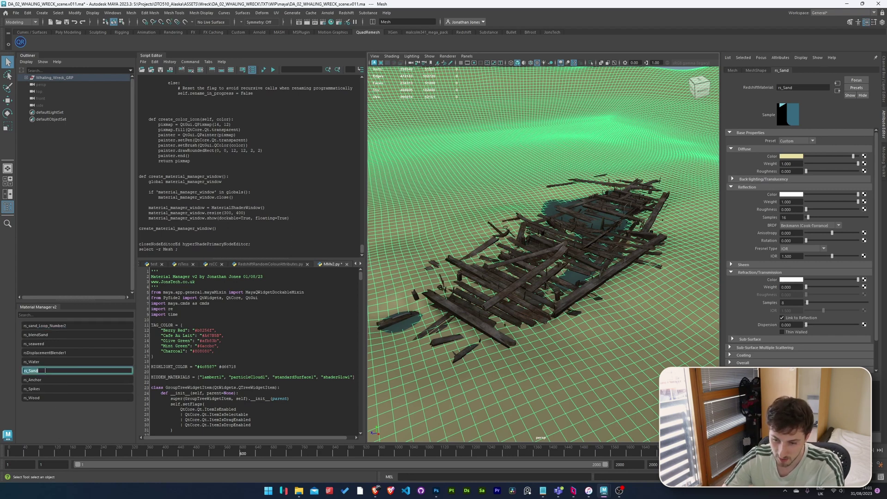
{"action": "type", "text": "_test"}
{"action": "key", "text": "Return"}
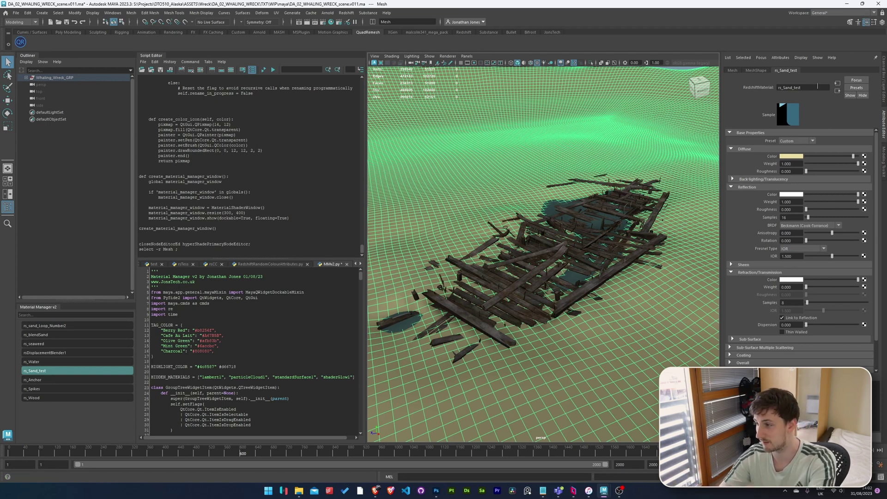
Rename rs_Sand_test back to rs_Sand in the Attribute Editor.
{"action": "double_click", "coordinate": [810, 88]}
{"action": "key", "text": "BackSpace"}
{"action": "key", "text": "BackSpace"}
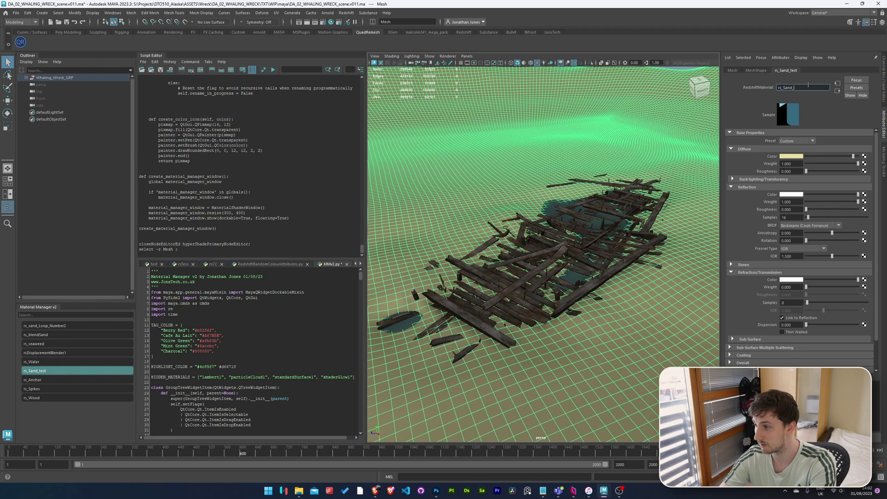
{"action": "key", "text": "Return"}
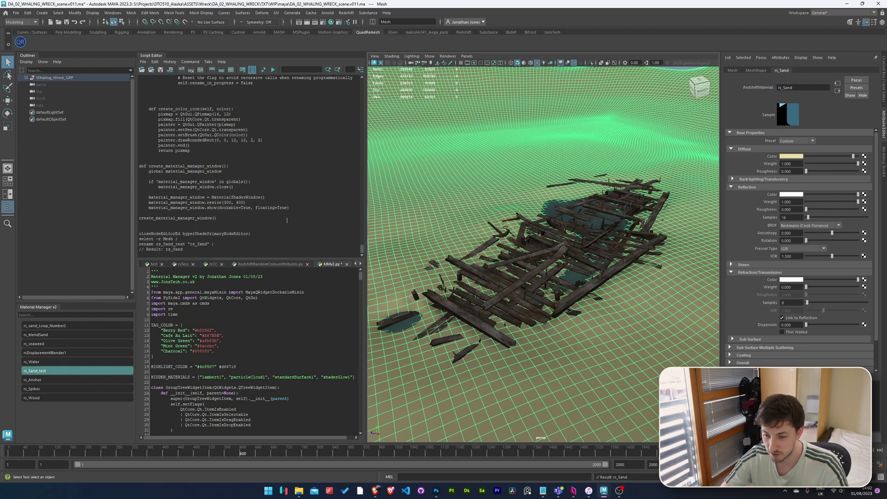
Select the ground mesh through rs_Sand's Select Objects with Material option.
{"action": "left_click", "coordinate": [74, 416]}
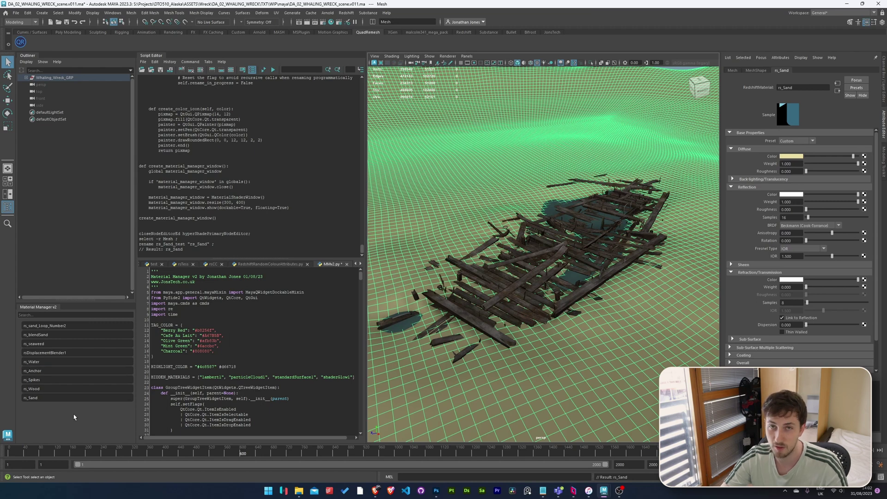
{"action": "left_click", "coordinate": [51, 398]}
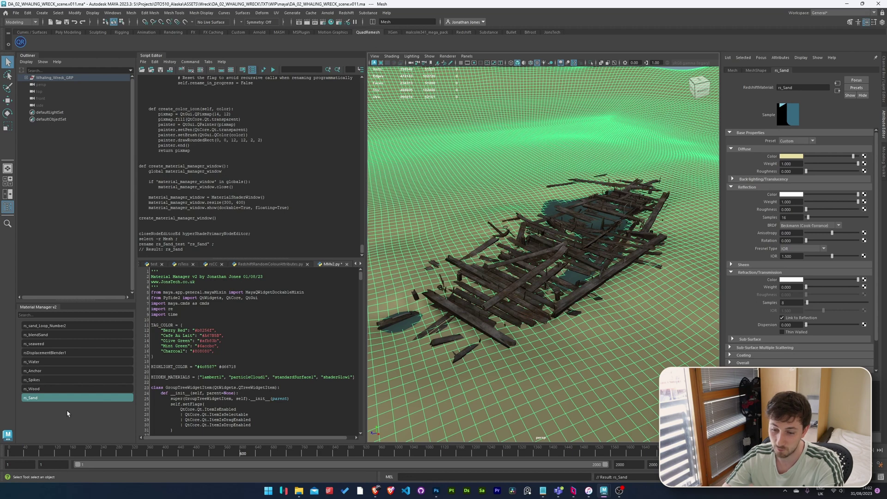
{"action": "right_click", "coordinate": [45, 402]}
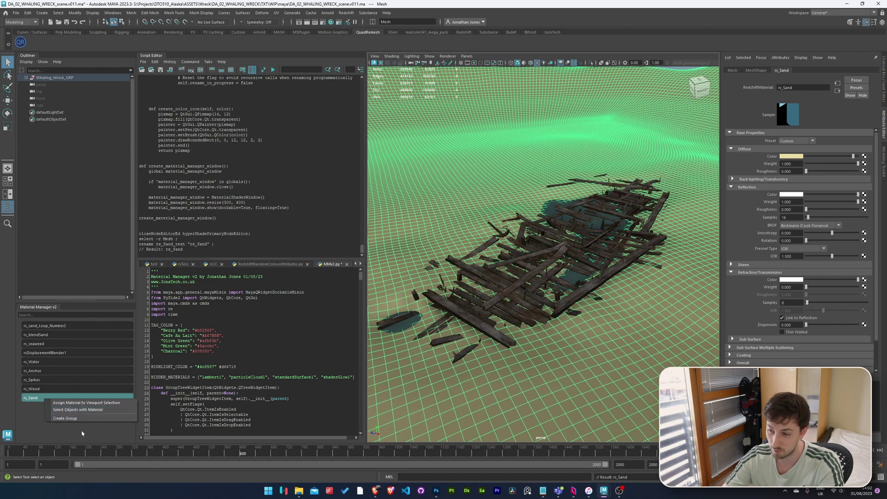
{"action": "left_click", "coordinate": [107, 410]}
{"action": "left_click", "coordinate": [52, 120]}
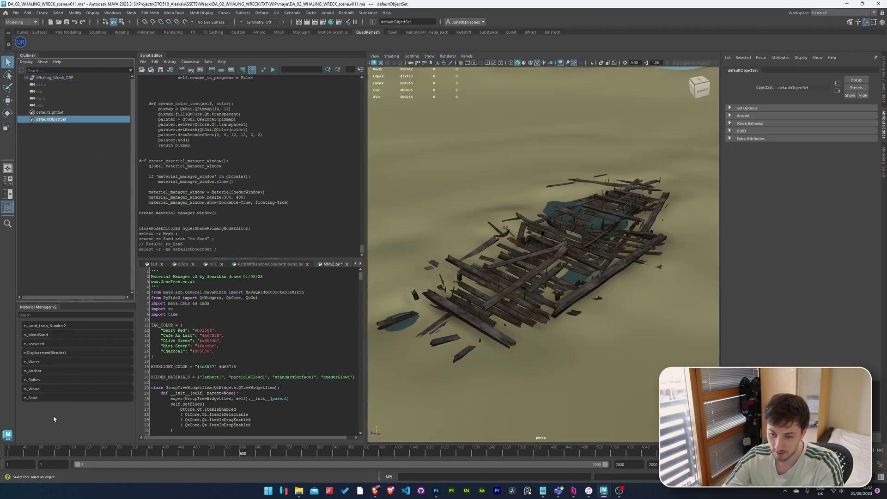
{"action": "right_click", "coordinate": [56, 398]}
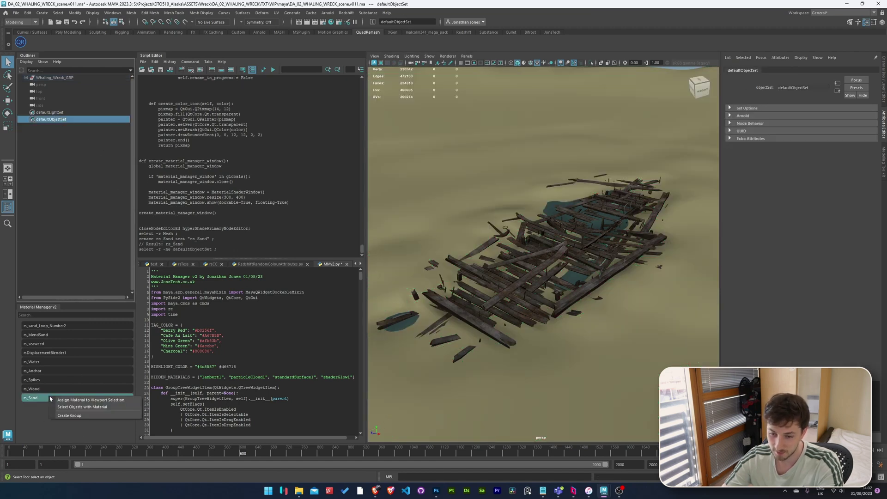
{"action": "left_click", "coordinate": [86, 410]}
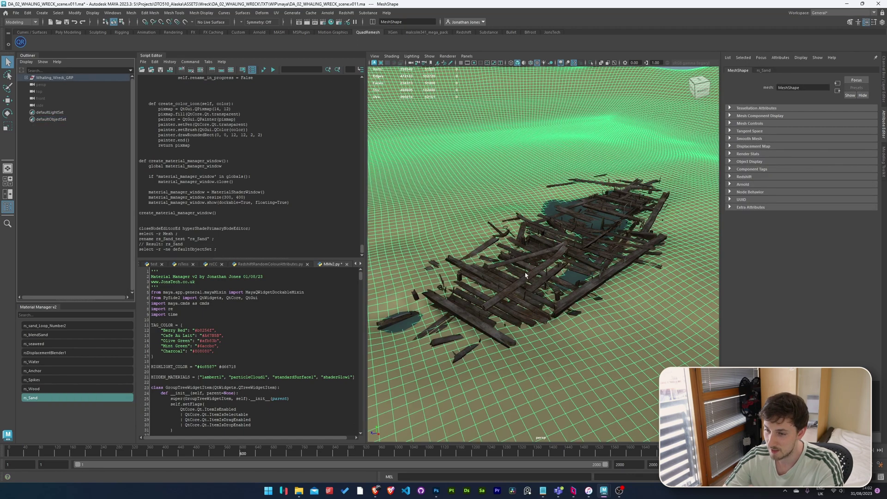
Test-assign rs_Sand to the wreck, then undo so it keeps its wood material.
{"action": "left_click", "coordinate": [527, 264]}
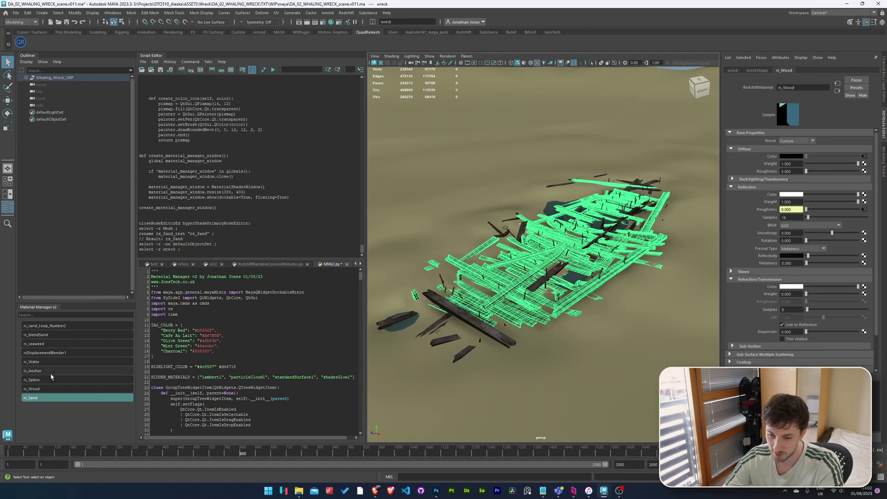
{"action": "right_click", "coordinate": [45, 400]}
{"action": "left_click", "coordinate": [86, 401]}
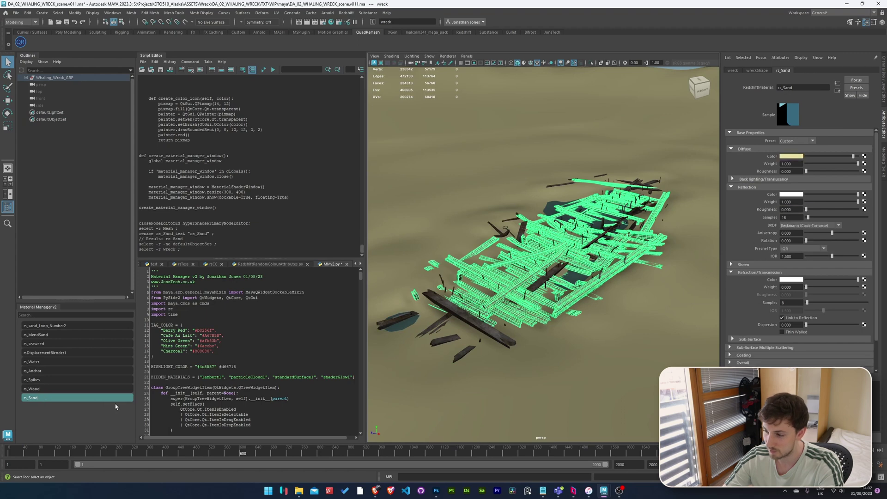
{"action": "left_click", "coordinate": [465, 380]}
{"action": "key", "text": "ctrl+z"}
{"action": "key", "text": "ctrl+z"}
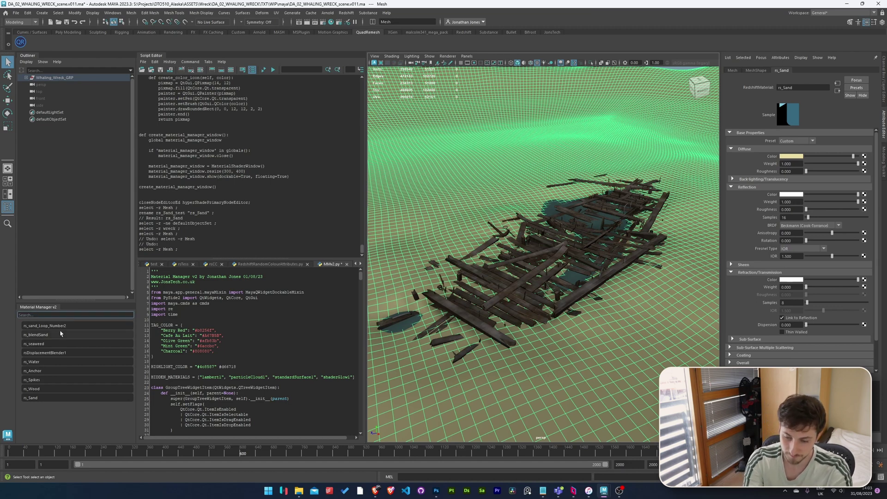
{"action": "type", "text": "sand"}
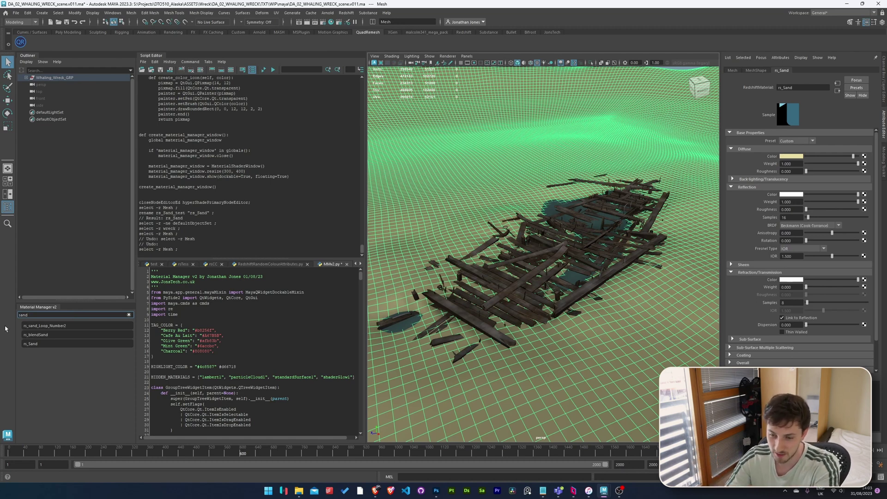
{"action": "key", "text": "BackSpace"}
{"action": "key", "text": "BackSpace"}
{"action": "key", "text": "BackSpace"}
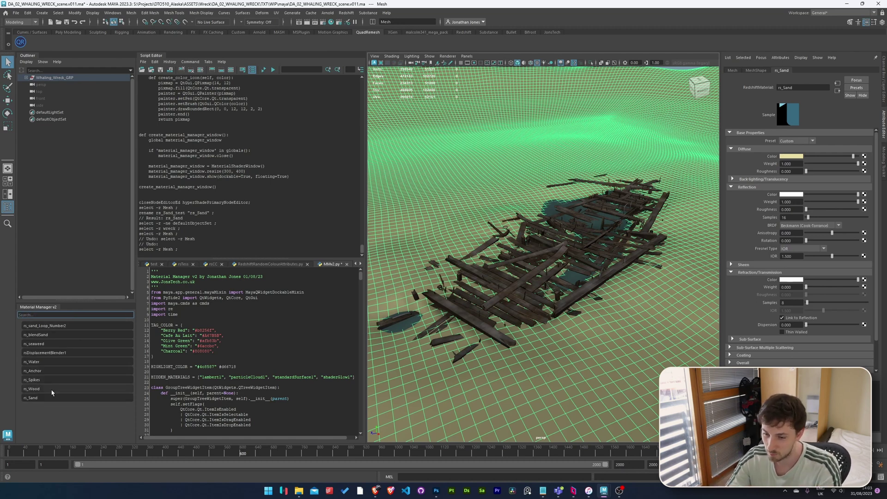
{"action": "type", "text": "and"}
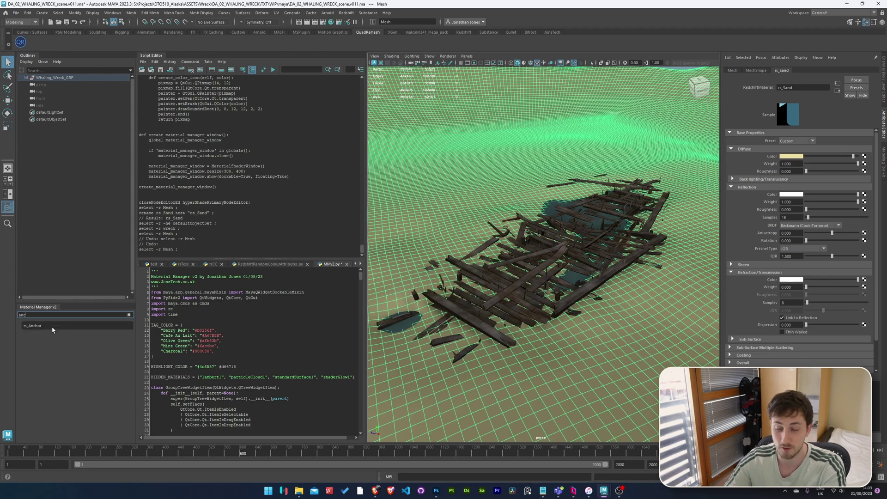
{"action": "key", "text": "BackSpace"}
{"action": "key", "text": "BackSpace"}
{"action": "key", "text": "BackSpace"}
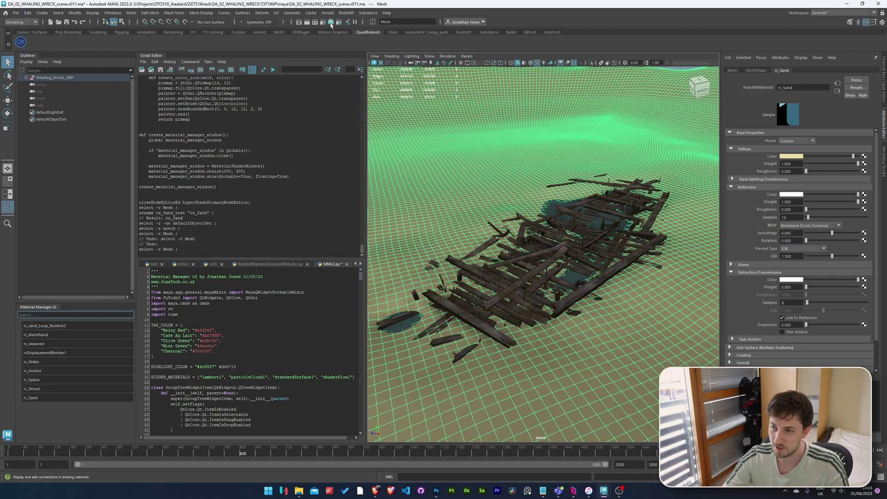
{"action": "left_click", "coordinate": [332, 23]}
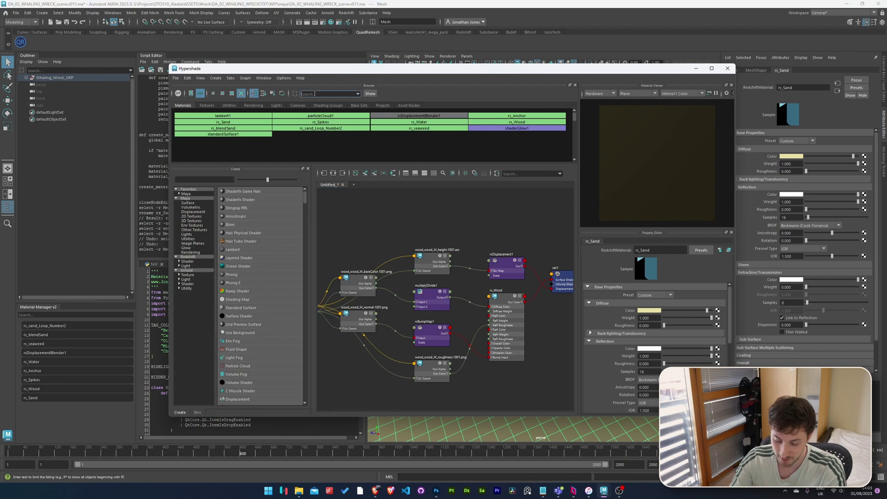
{"action": "type", "text": "and"}
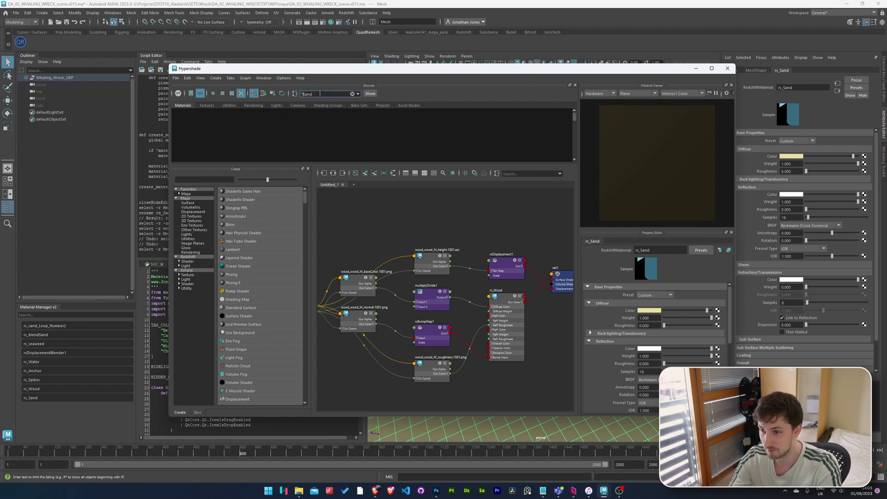
{"action": "key", "text": "Return"}
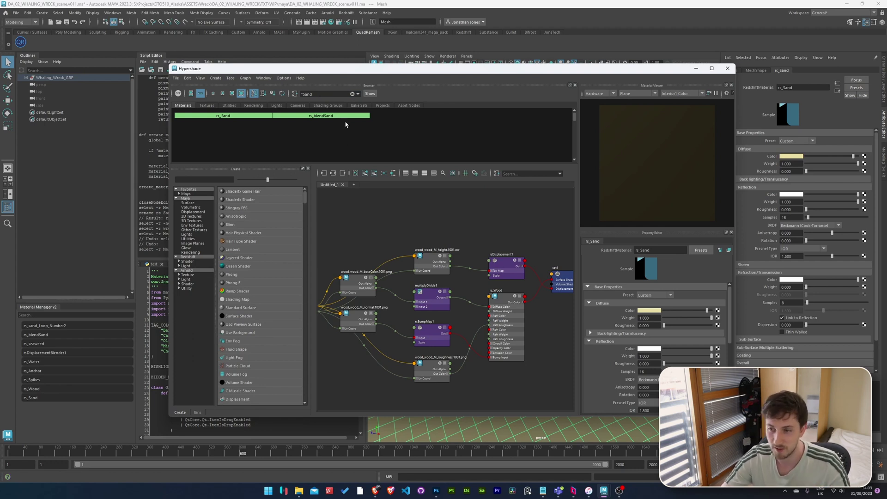
{"action": "left_click", "coordinate": [352, 94]}
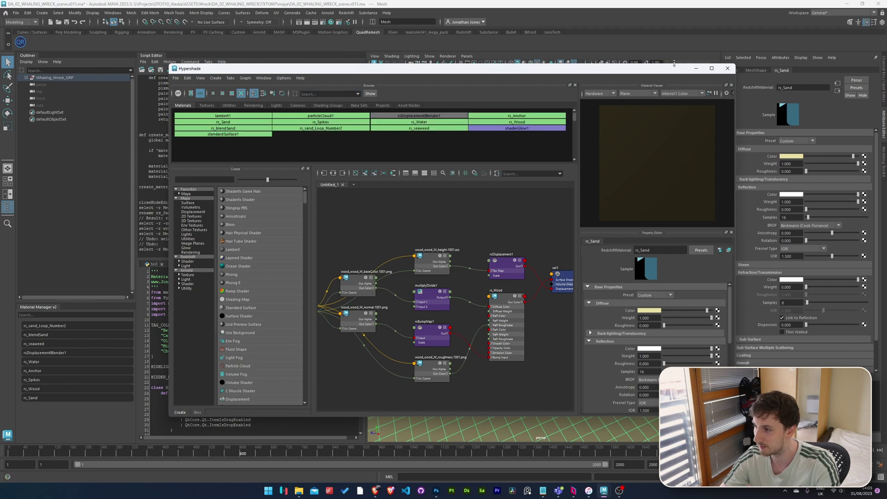
{"action": "left_click", "coordinate": [730, 68]}
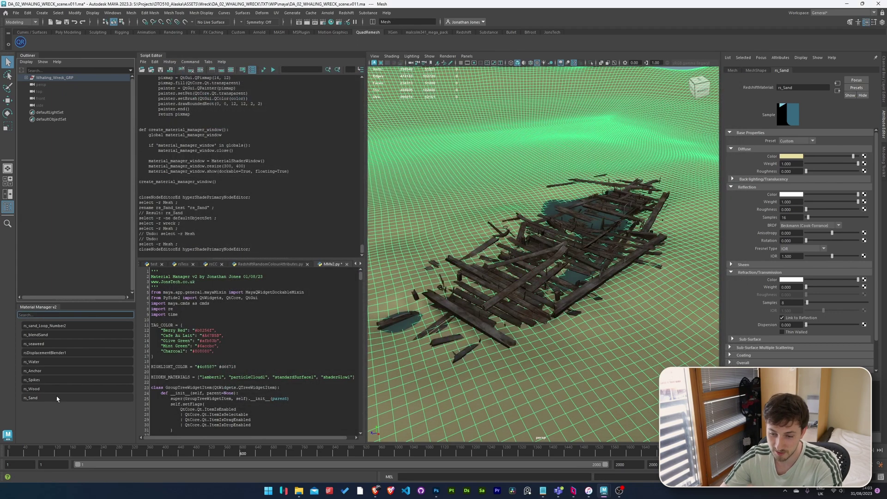
Group rs_Anchor, rs_Spikes, rs_Wood and rs_Sand, renaming Group_1 to Sandy_Parts.
{"action": "left_click_drag", "start_coordinate": [58, 398], "coordinate": [52, 374]}
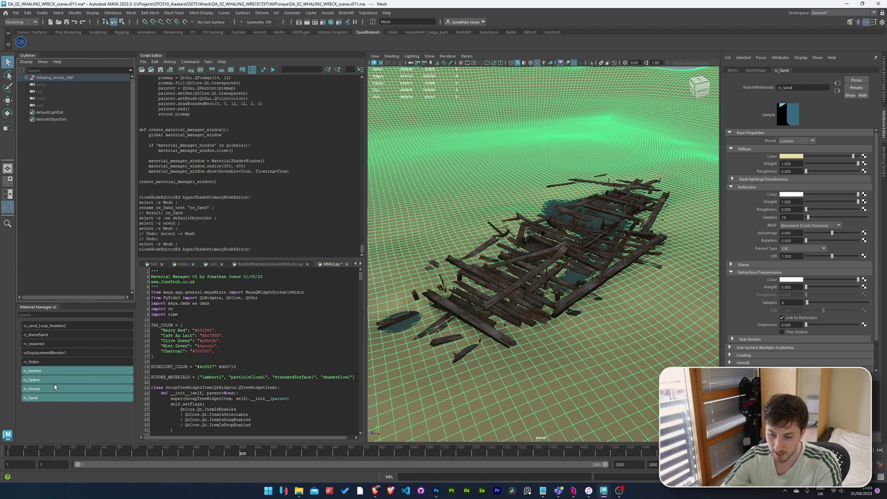
{"action": "right_click", "coordinate": [54, 385]}
{"action": "left_click", "coordinate": [84, 404]}
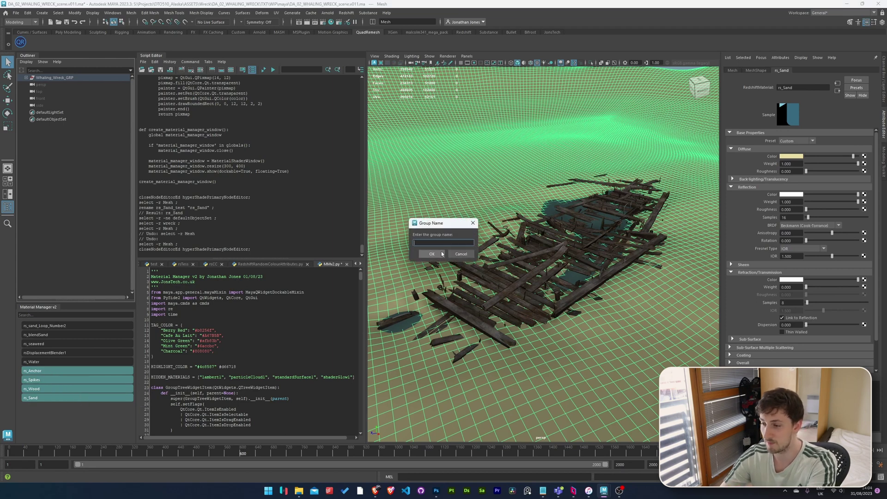
{"action": "left_click", "coordinate": [441, 254]}
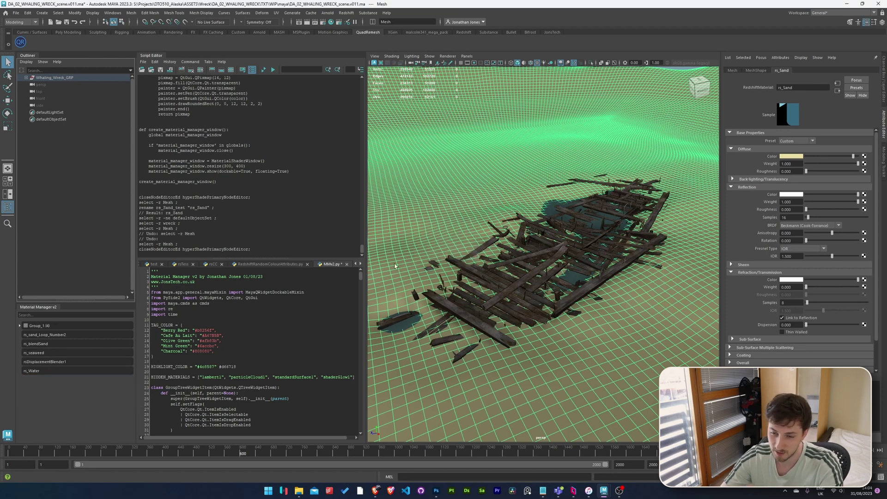
{"action": "double_click", "coordinate": [38, 325]}
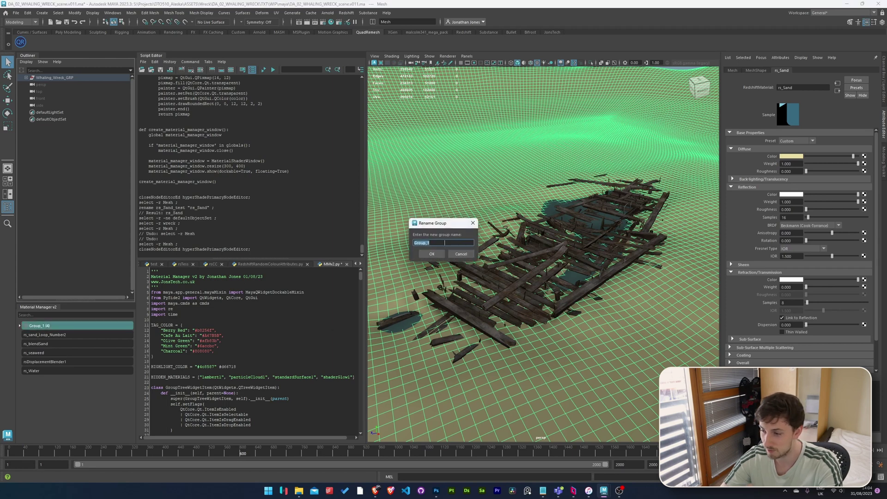
{"action": "type", "text": "Sa"}
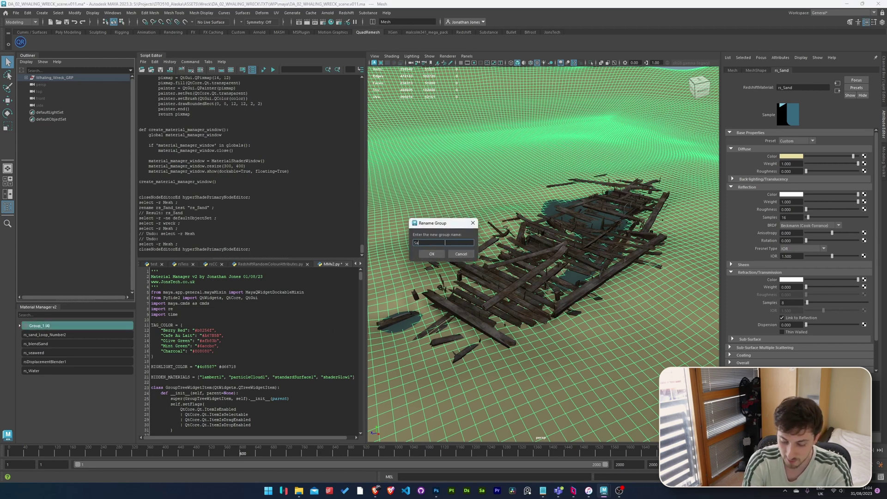
{"action": "type", "text": "ndy Parts"}
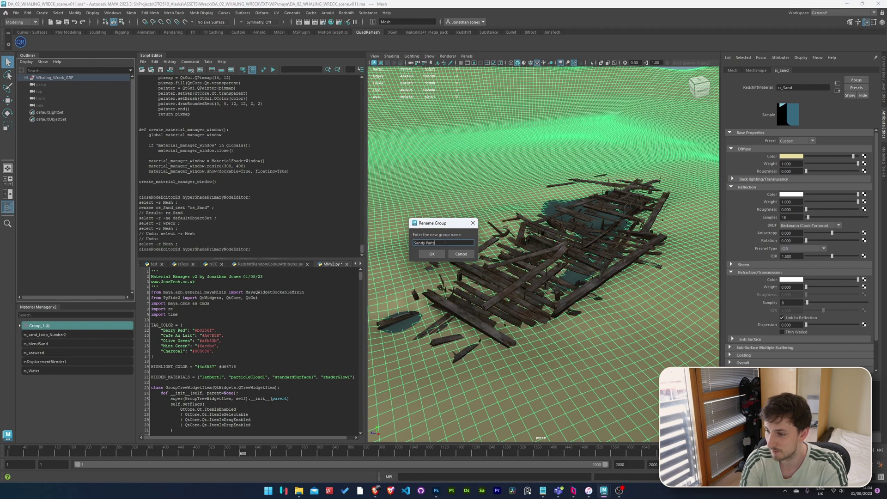
{"action": "key", "text": "Return"}
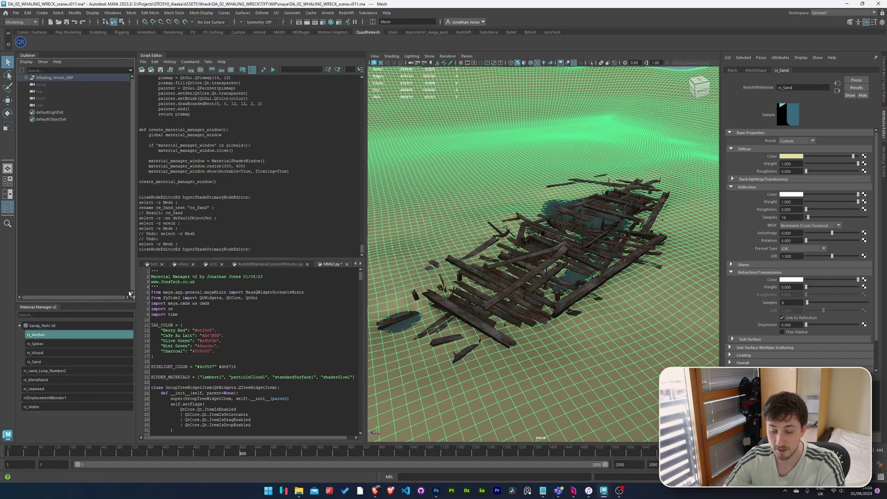
Select all scene objects assigned the Sandy_Parts materials.
{"action": "right_click", "coordinate": [53, 326]}
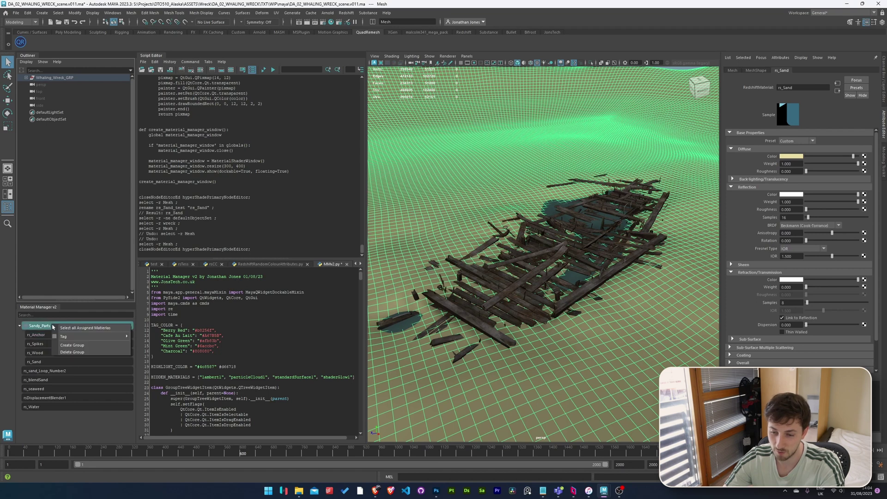
{"action": "left_click", "coordinate": [110, 329]}
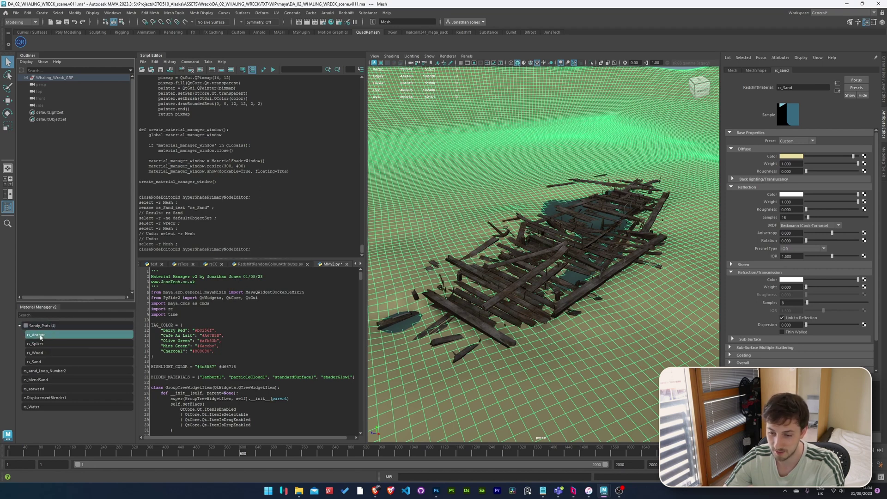
{"action": "right_click", "coordinate": [66, 326]}
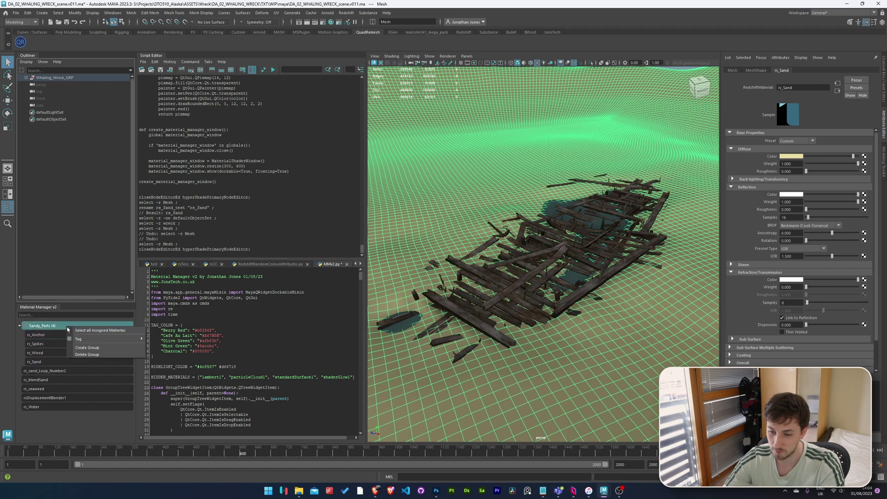
{"action": "left_click", "coordinate": [95, 334]}
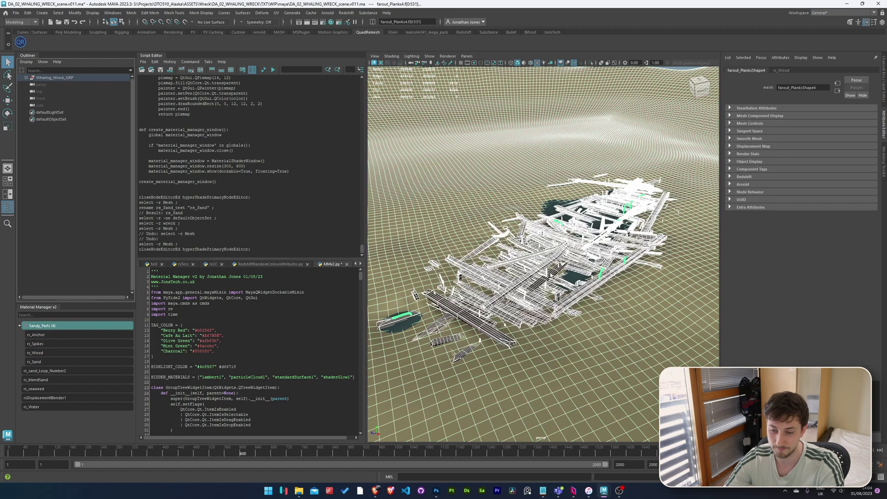
Tag the Sandy_Parts group Cafe Au Lait brown and collapse it.
{"action": "right_click", "coordinate": [66, 326]}
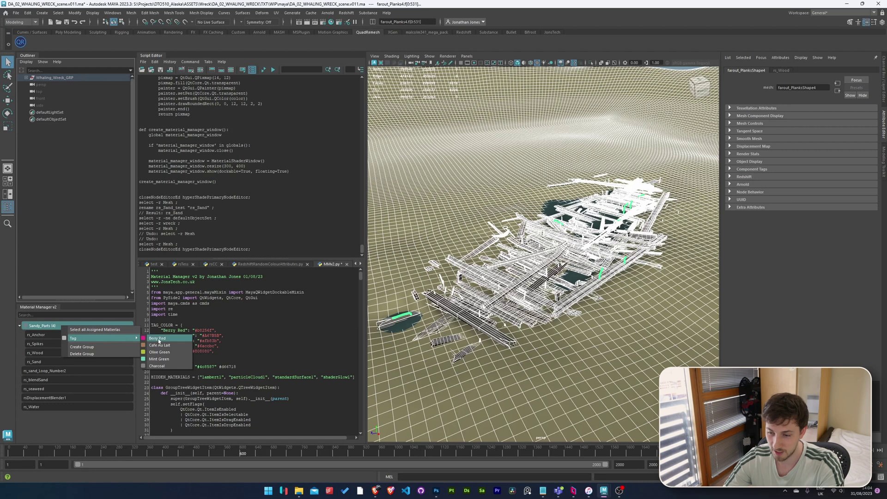
{"action": "mouse_move", "coordinate": [97, 338]}
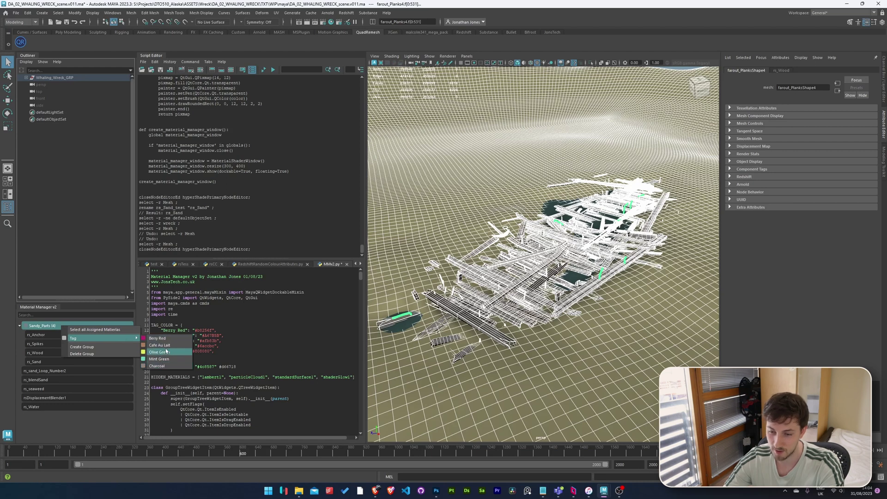
{"action": "left_click", "coordinate": [159, 345]}
{"action": "left_click", "coordinate": [19, 326]}
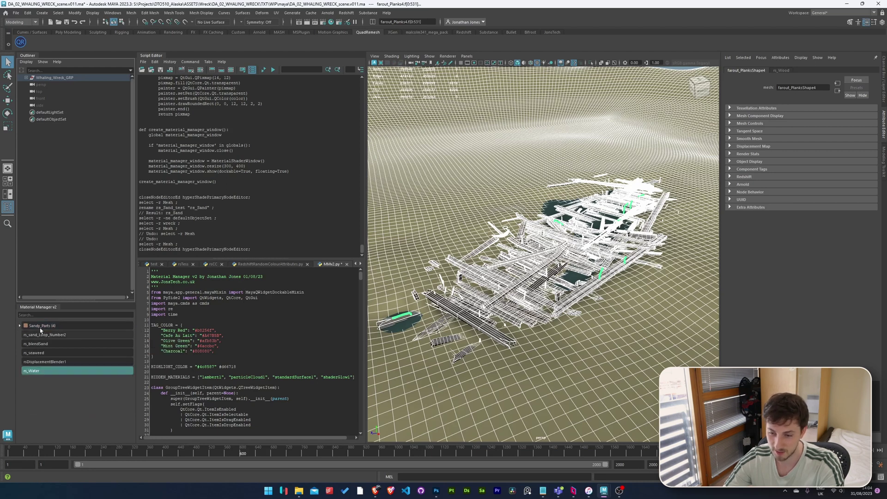
{"action": "right_click", "coordinate": [45, 326]}
{"action": "left_click", "coordinate": [133, 345]}
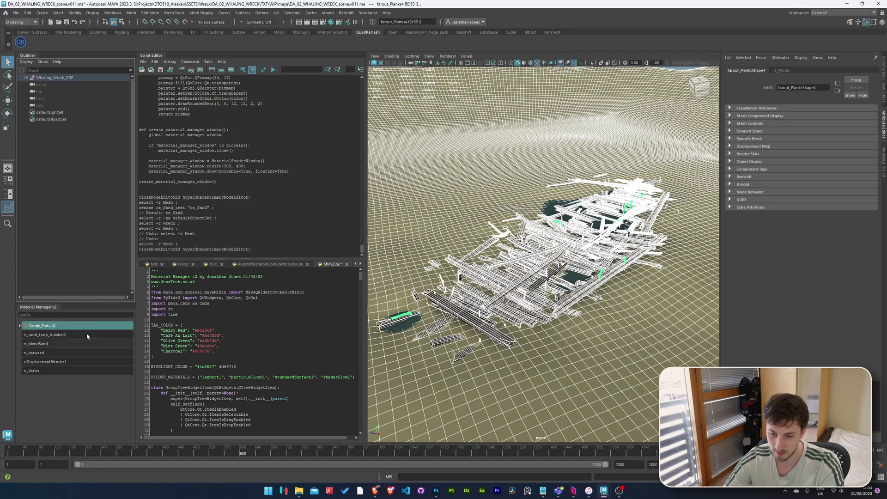
{"action": "left_click", "coordinate": [56, 335]}
Group the three selected materials down to rs_seaweed into a new group named Water.
{"action": "left_click", "coordinate": [49, 353], "text": "shift"}
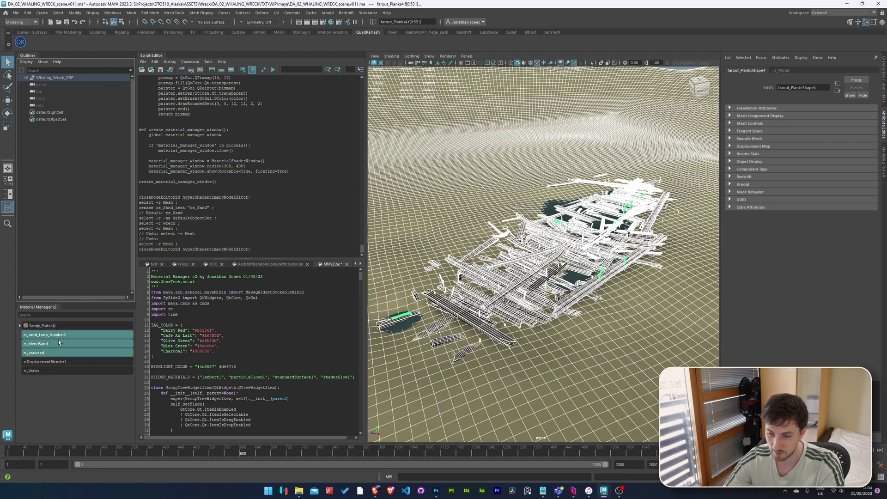
{"action": "right_click", "coordinate": [70, 336]}
{"action": "left_click", "coordinate": [86, 355]}
{"action": "type", "text": "Water"}
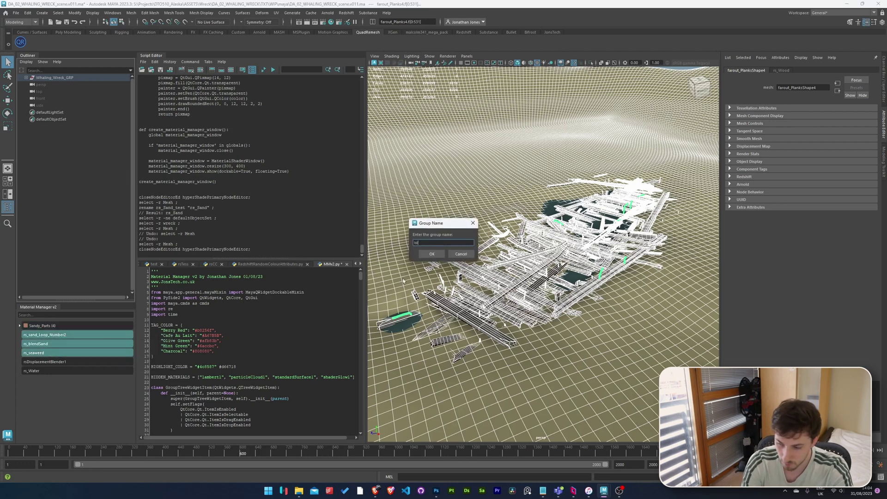
{"action": "key", "text": "Return"}
Check the Water (3) group's context menu and clear the material selection.
{"action": "left_click", "coordinate": [49, 325]}
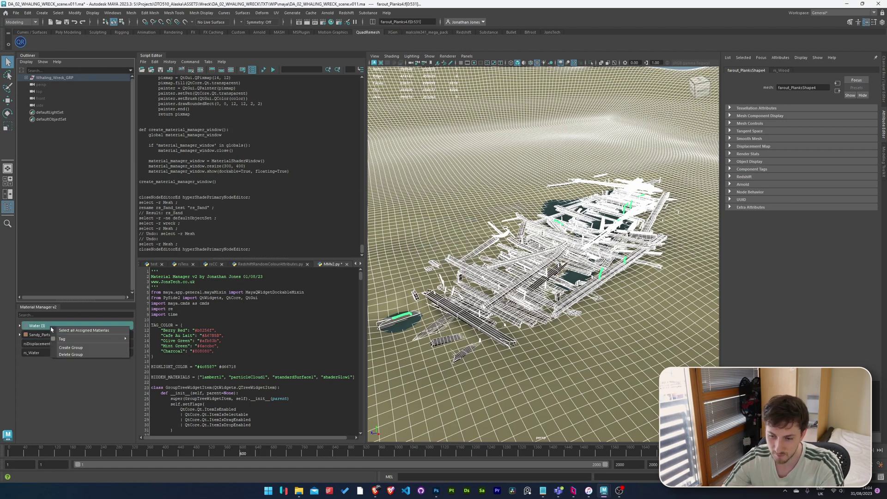
{"action": "right_click", "coordinate": [132, 335]}
{"action": "left_click", "coordinate": [158, 355]}
{"action": "left_click", "coordinate": [83, 386]}
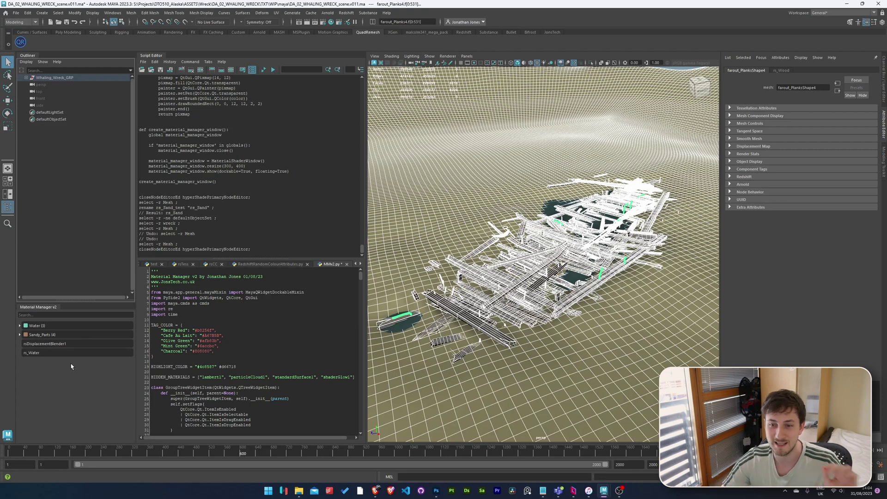
{"action": "right_click", "coordinate": [41, 326]}
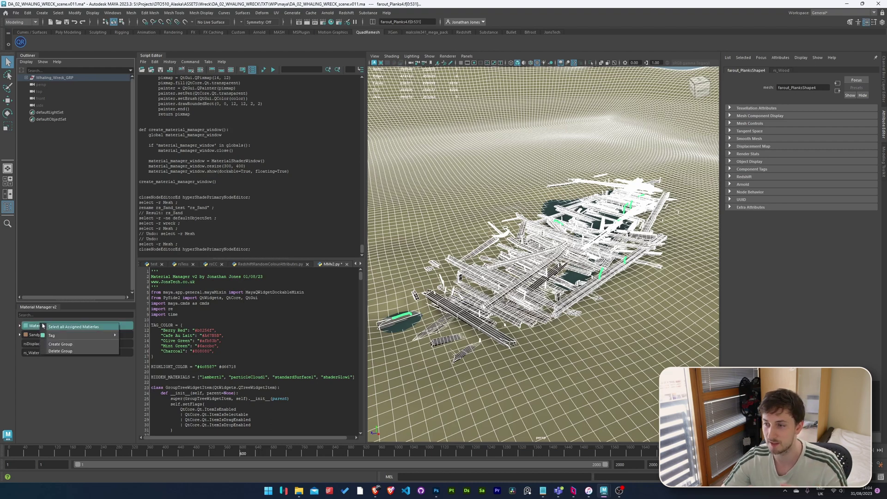
{"action": "left_click", "coordinate": [42, 326]}
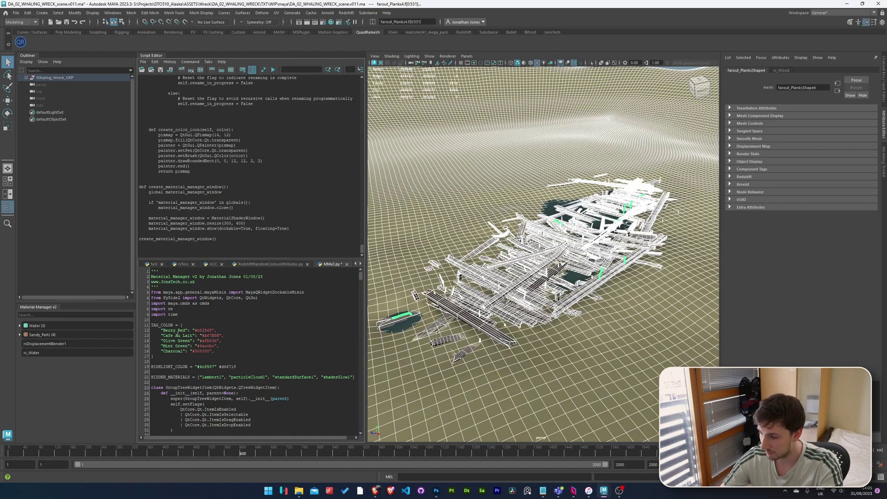
Paste the Orange hex entry from Notepad into TAG_COLOR after Charcoal and rerun the script.
{"action": "mouse_move", "coordinate": [543, 491]}
{"action": "left_click", "coordinate": [568, 451]}
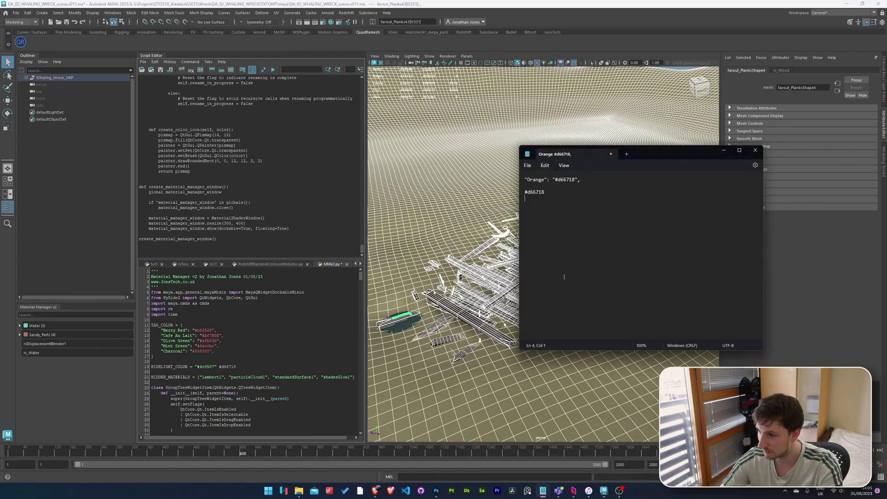
{"action": "key", "text": "shift+Home"}
{"action": "key", "text": "ctrl+c"}
{"action": "left_click", "coordinate": [729, 127]}
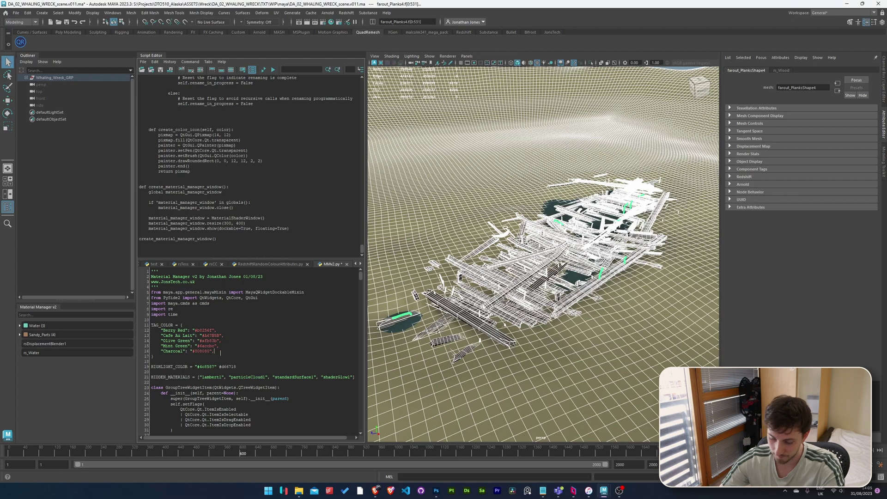
{"action": "key", "text": "Return"}
{"action": "key", "text": "ctrl+v"}
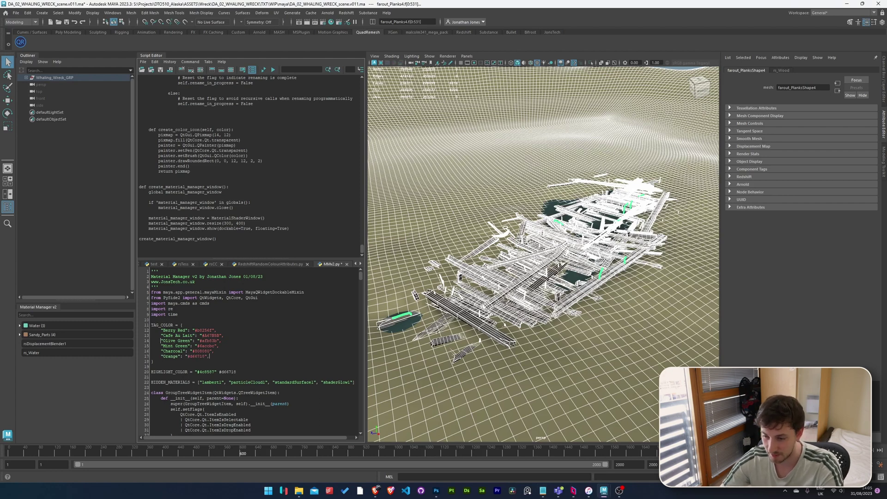
{"action": "left_click_drag", "start_coordinate": [161, 341], "coordinate": [222, 341]}
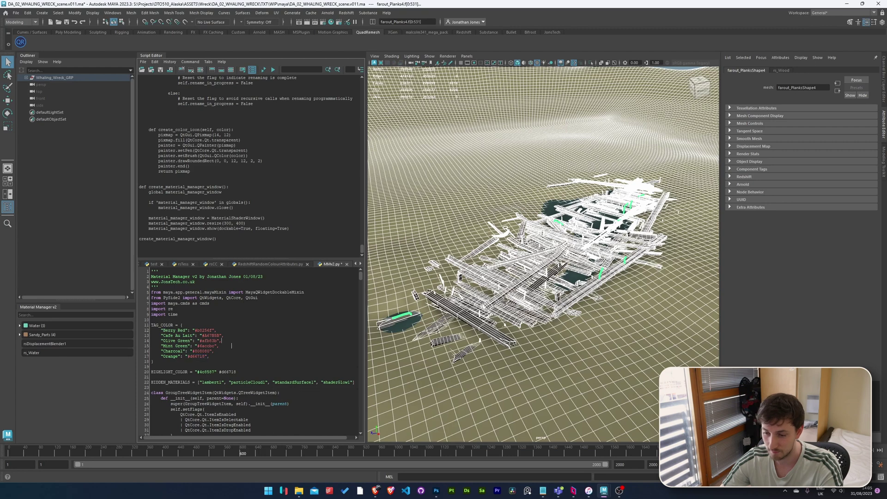
{"action": "key", "text": "ctrl+Return"}
Tag the Water (3) group Orange in the relaunched Material Manager.
{"action": "mouse_move", "coordinate": [120, 70]}
{"action": "left_mouse_down"}
{"action": "mouse_move", "coordinate": [128, 82]}
{"action": "mouse_move", "coordinate": [108, 148]}
{"action": "left_mouse_up"}
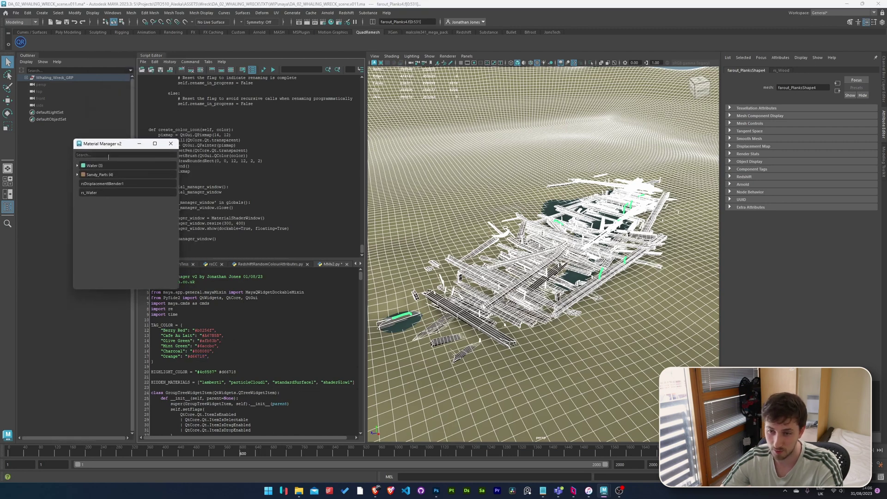
{"action": "right_click", "coordinate": [114, 165]}
{"action": "mouse_move", "coordinate": [147, 177]}
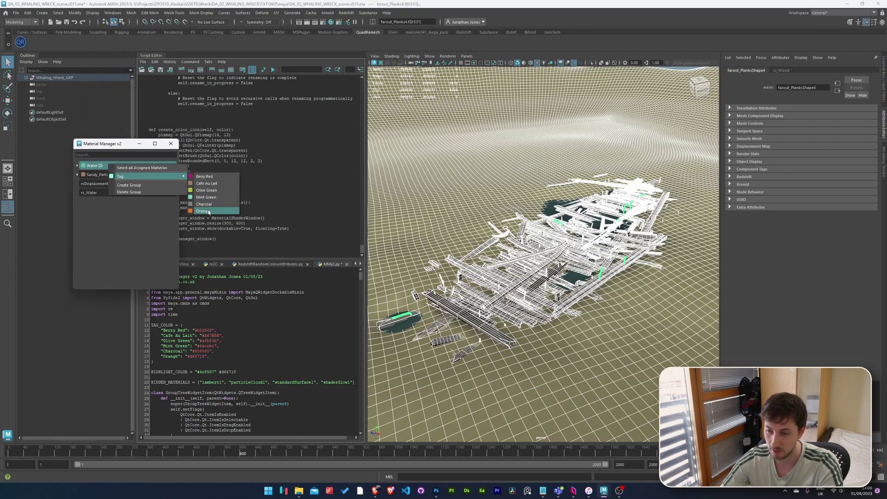
{"action": "left_click", "coordinate": [212, 211]}
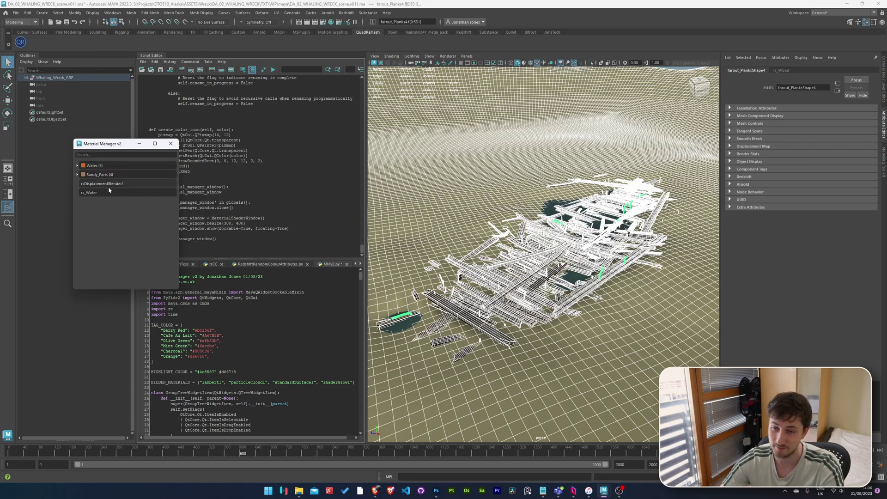
{"action": "left_click_drag", "start_coordinate": [112, 146], "coordinate": [72, 149]}
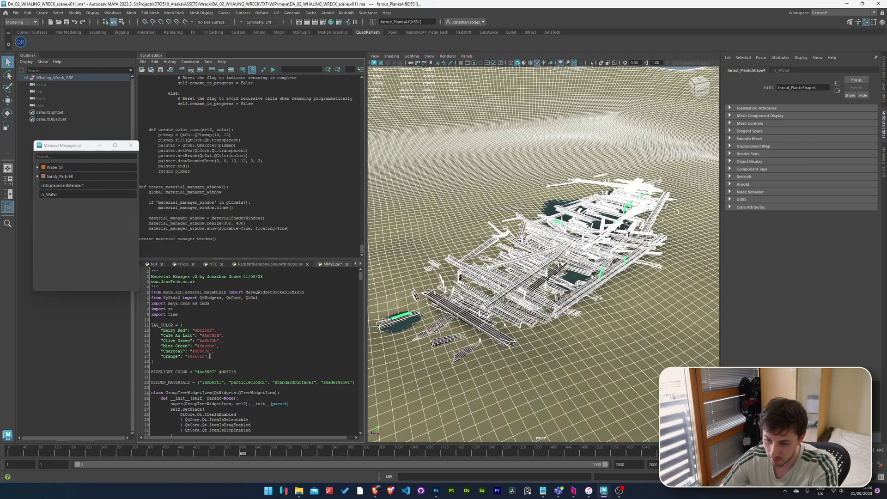
Remove the Orange line, rerun the script, and check the Water group's menu.
{"action": "key", "text": "BackSpace"}
{"action": "key", "text": "ctrl+Return"}
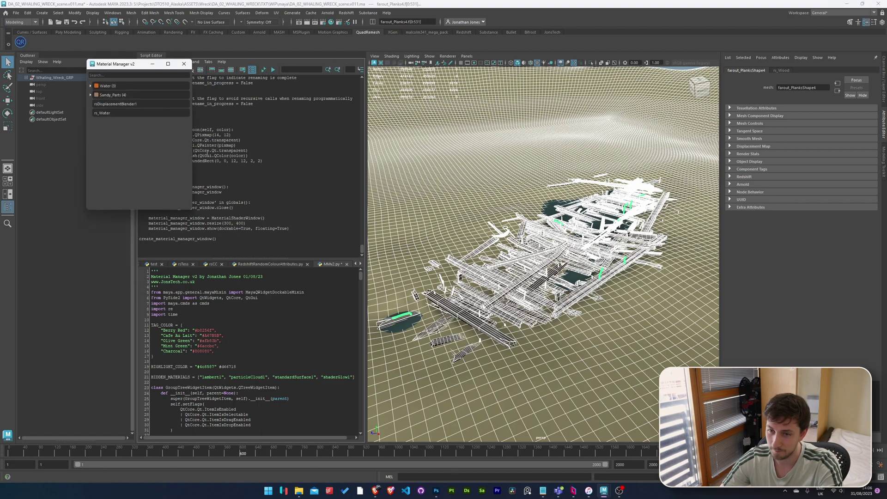
{"action": "right_click", "coordinate": [133, 91]}
{"action": "left_click", "coordinate": [131, 87]}
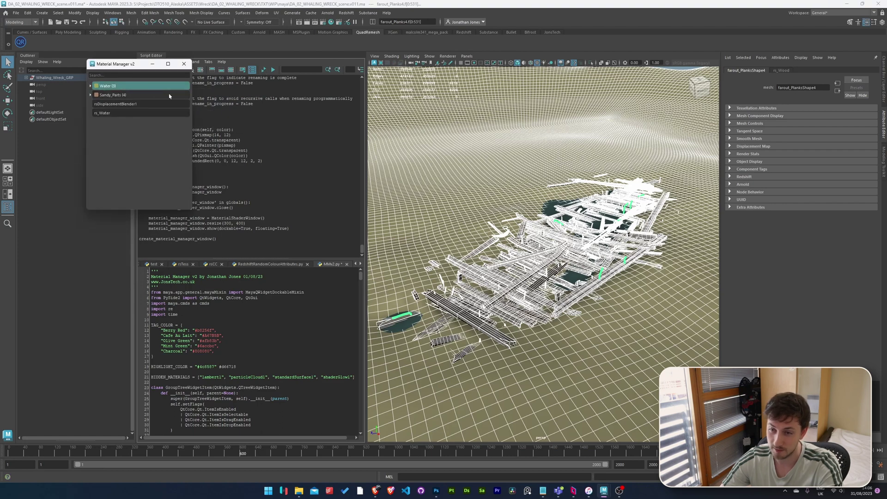
{"action": "right_click", "coordinate": [132, 87]}
{"action": "left_click", "coordinate": [129, 151]}
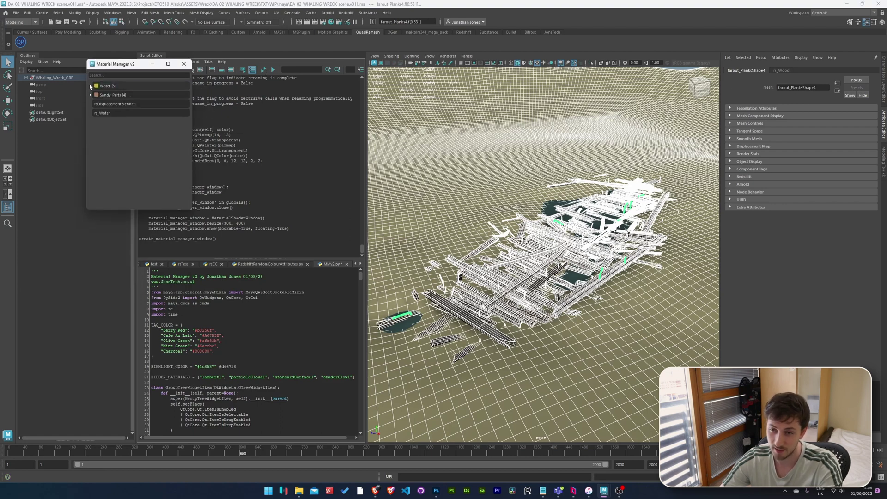
Expand and collapse Water (3), move the window left, and select rsDisplacementBlender1.
{"action": "left_click", "coordinate": [90, 86]}
{"action": "left_click", "coordinate": [90, 86]}
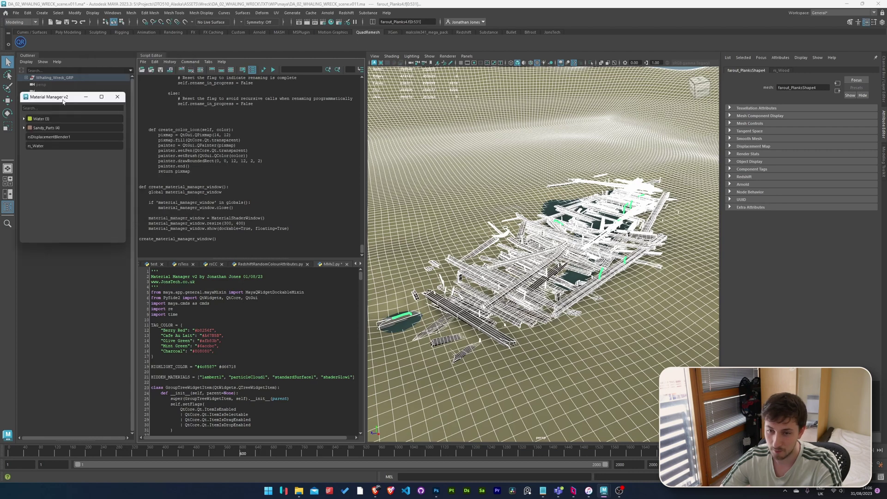
{"action": "left_click_drag", "start_coordinate": [131, 64], "coordinate": [68, 149]}
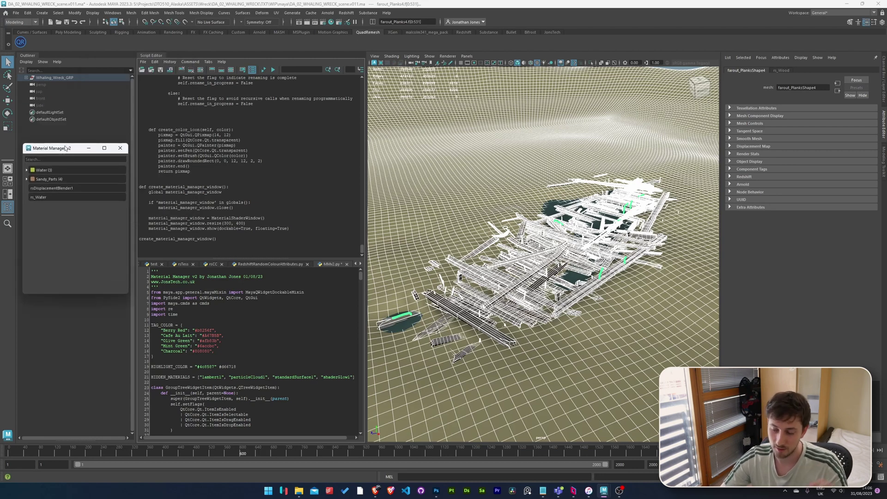
{"action": "left_click", "coordinate": [69, 190]}
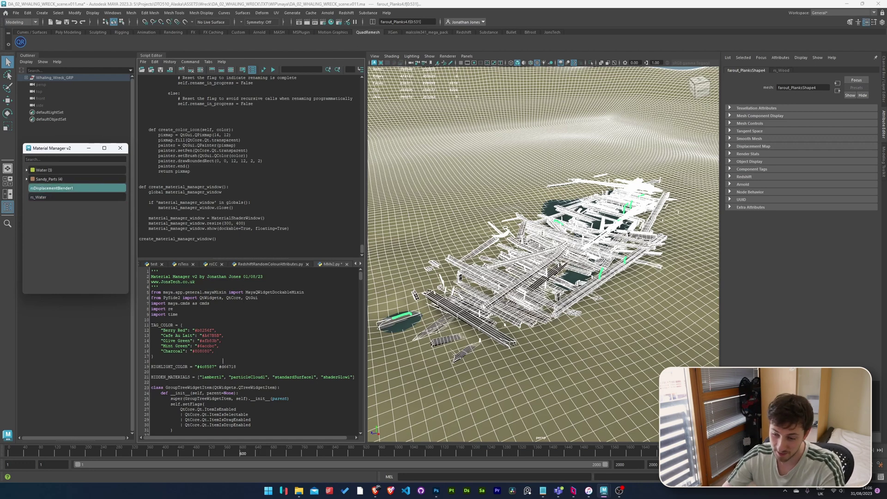
{"action": "left_click_drag", "start_coordinate": [151, 386], "coordinate": [289, 402]}
{"action": "left_click", "coordinate": [196, 366]}
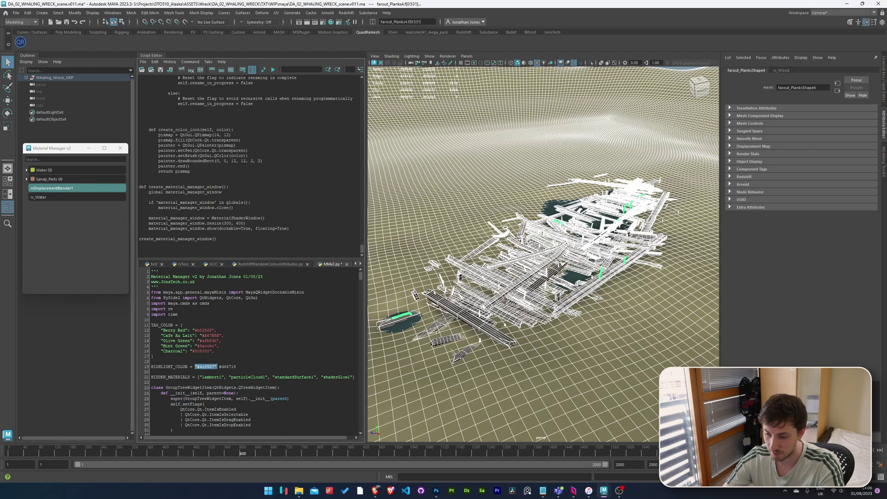
{"action": "left_click", "coordinate": [240, 368]}
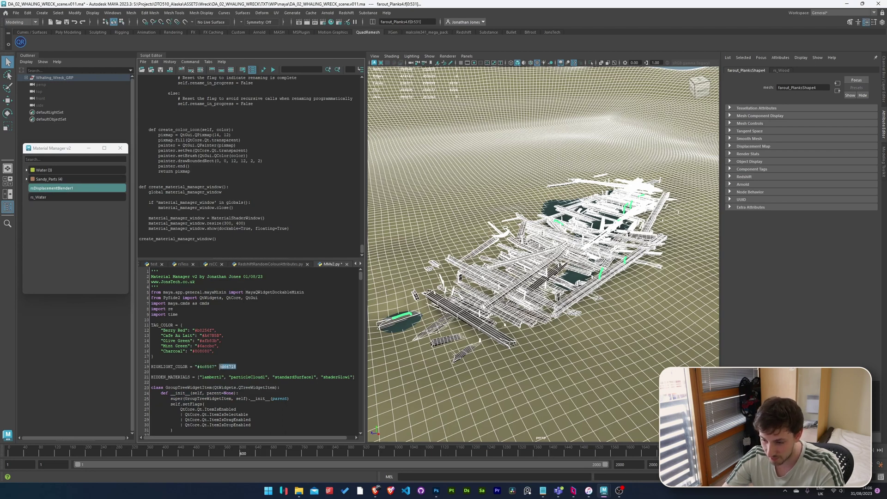
{"action": "key", "text": "Left"}
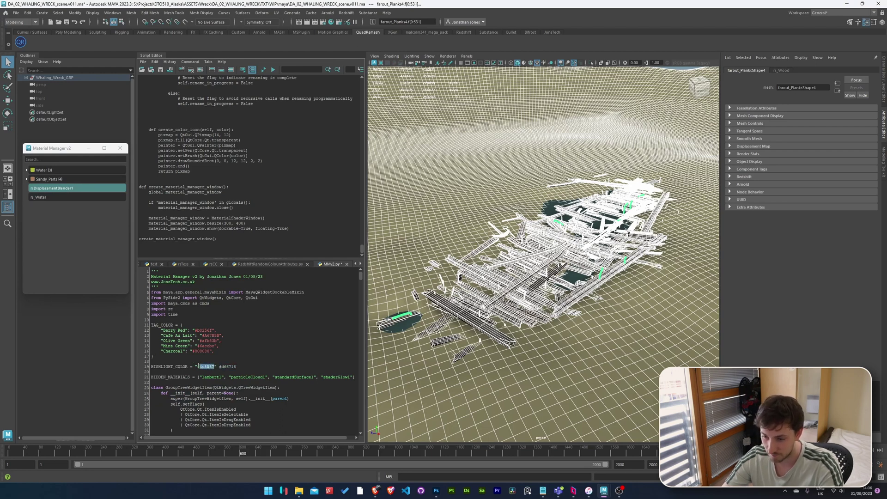
{"action": "type", "text": "#d66718"}
{"action": "key", "text": "ctrl+Return"}
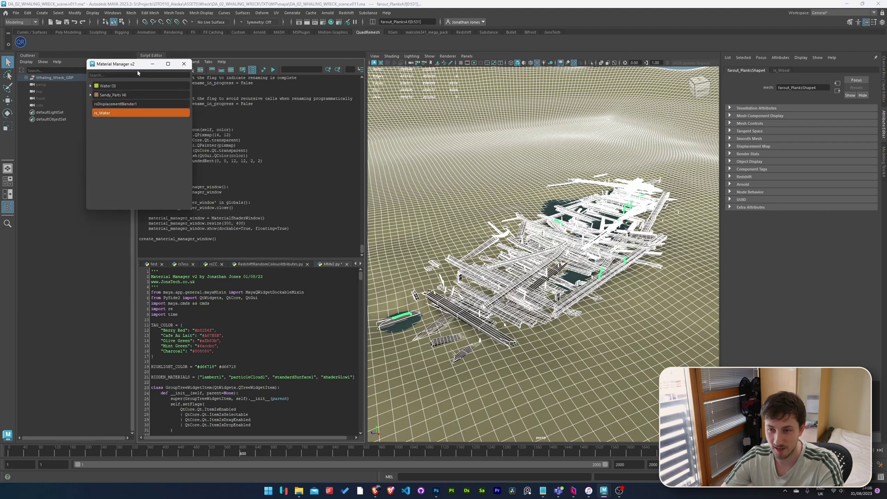
{"action": "left_click_drag", "start_coordinate": [122, 64], "coordinate": [94, 69]}
{"action": "left_click", "coordinate": [253, 317]}
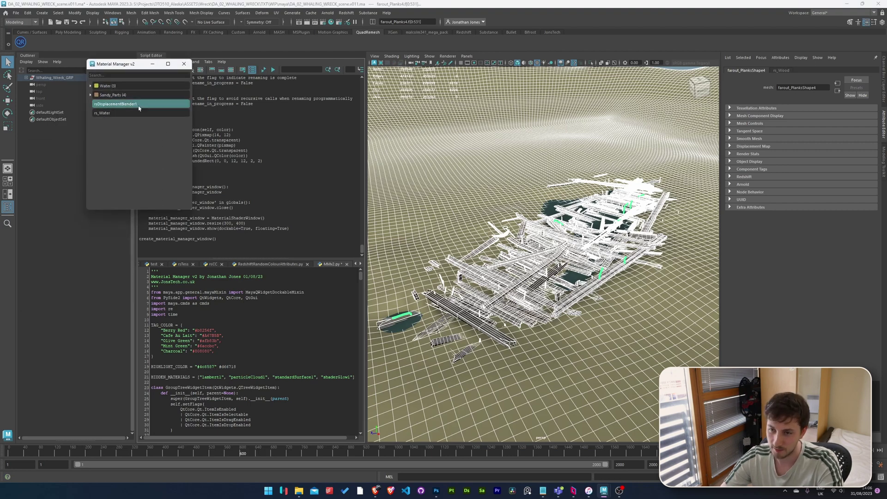
{"action": "left_click_drag", "start_coordinate": [98, 68], "coordinate": [67, 199]}
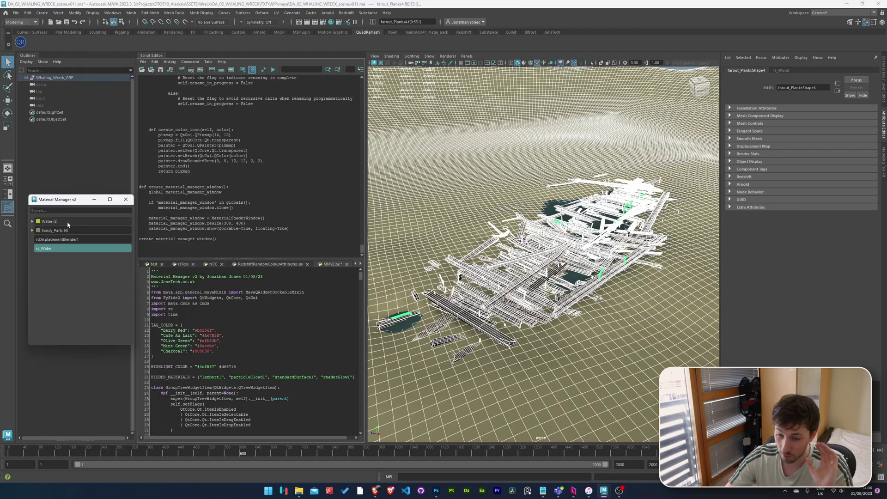
Wrap the Water (3) group in a new group named Group_1.
{"action": "left_click", "coordinate": [67, 222]}
{"action": "right_click", "coordinate": [73, 221]}
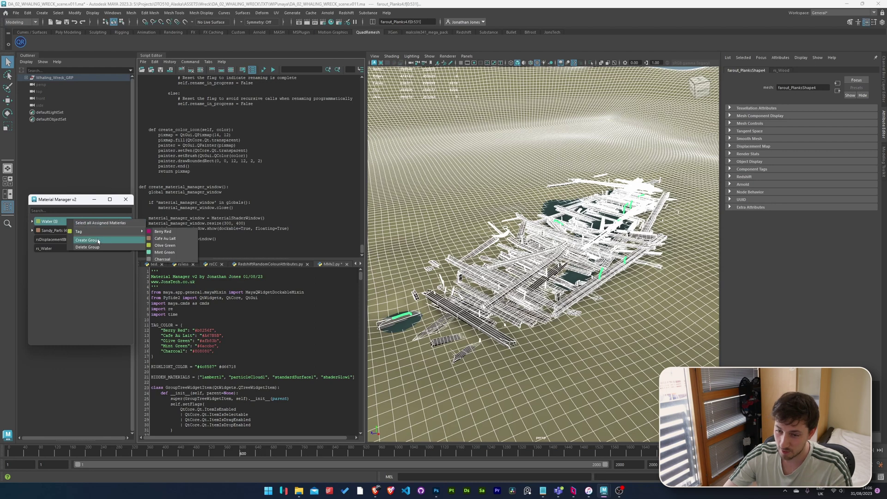
{"action": "left_click", "coordinate": [99, 241]}
{"action": "left_click", "coordinate": [69, 285]}
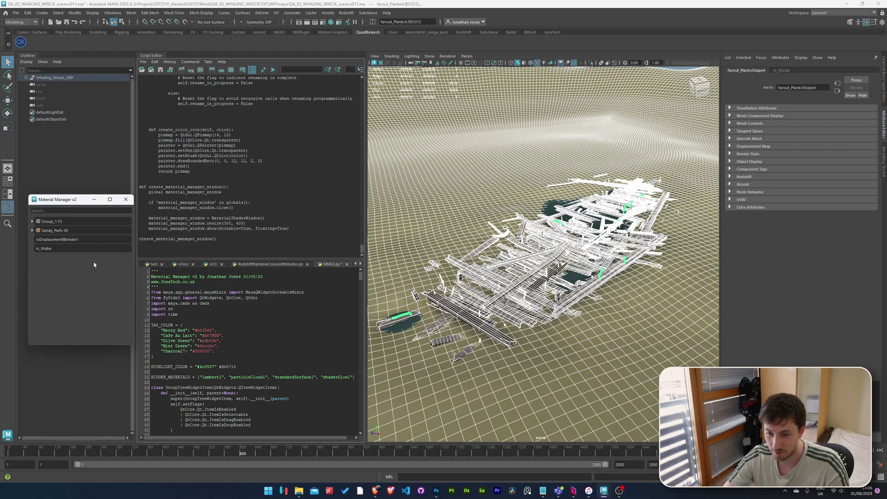
Expand Group_1 and delete the nested Water group.
{"action": "left_click", "coordinate": [32, 222]}
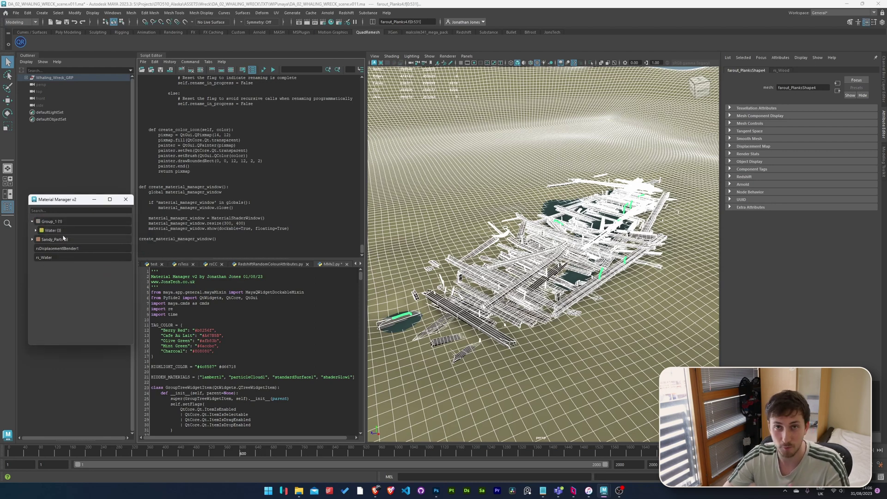
{"action": "left_click", "coordinate": [64, 231]}
{"action": "right_click", "coordinate": [66, 232]}
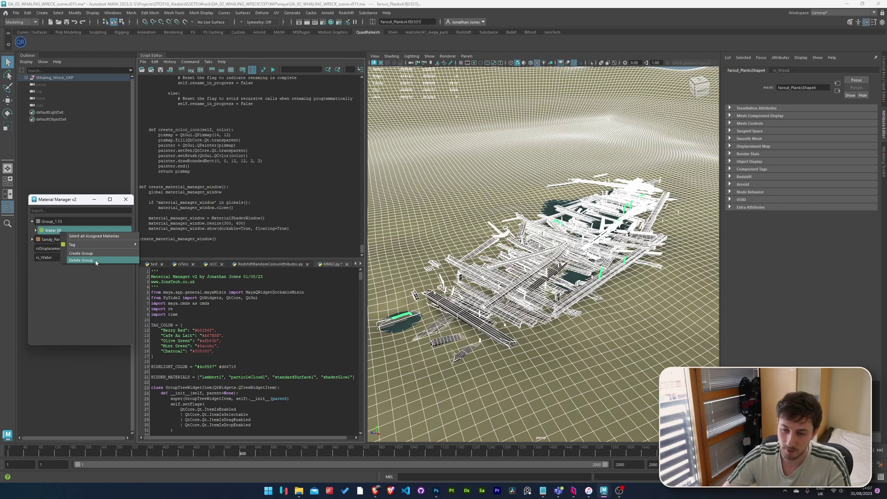
{"action": "left_click", "coordinate": [96, 262]}
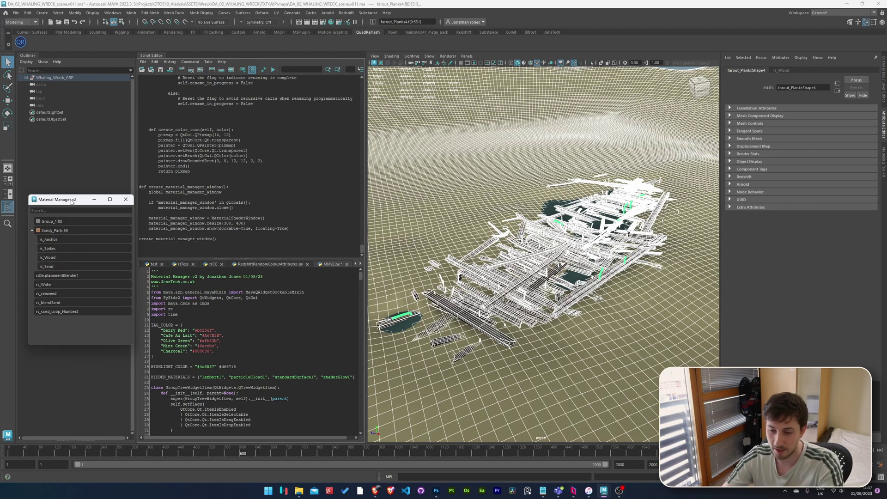
Move rs_seaweed, rs_sand_Loop_Number2 and rs_Spikes into Sandy_Parts, then delete empty Group_1.
{"action": "left_click_drag", "start_coordinate": [62, 294], "coordinate": [55, 231]}
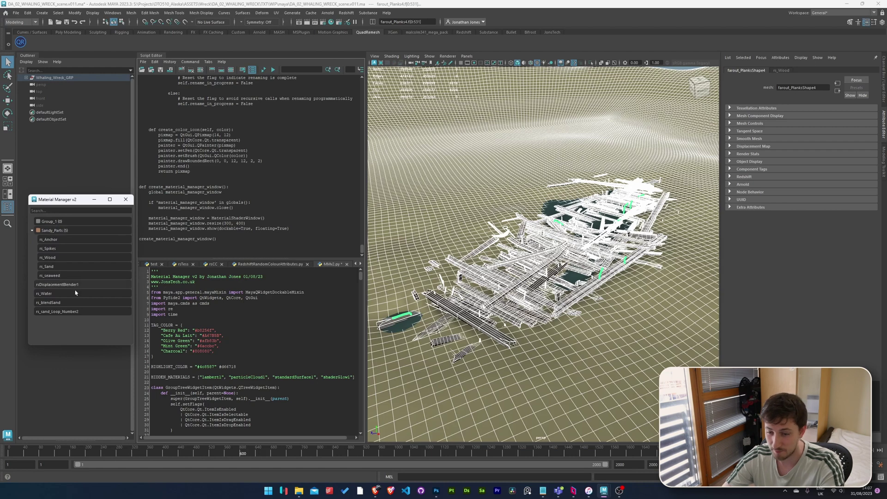
{"action": "left_click_drag", "start_coordinate": [59, 312], "coordinate": [62, 249]}
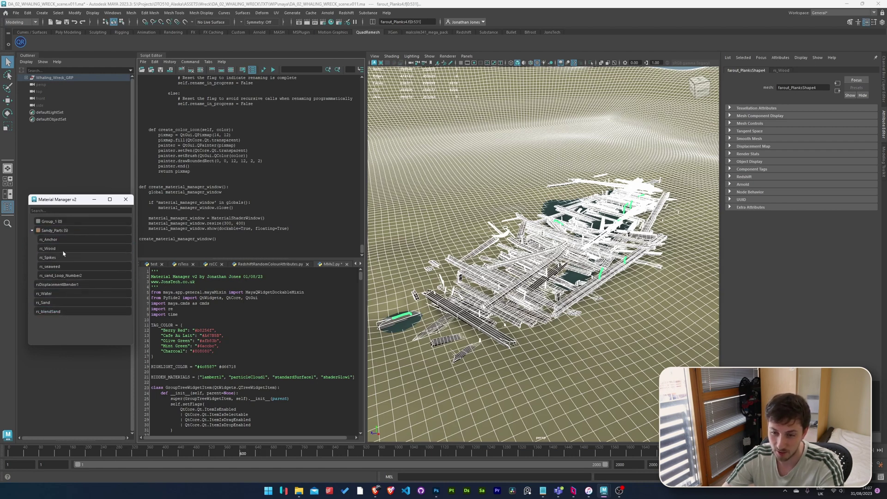
{"action": "left_click", "coordinate": [49, 267], "text": "shift"}
{"action": "mouse_move", "coordinate": [49, 267]}
{"action": "left_mouse_down"}
{"action": "mouse_move", "coordinate": [56, 301]}
{"action": "mouse_move", "coordinate": [72, 229]}
{"action": "left_mouse_up"}
{"action": "left_click", "coordinate": [75, 222]}
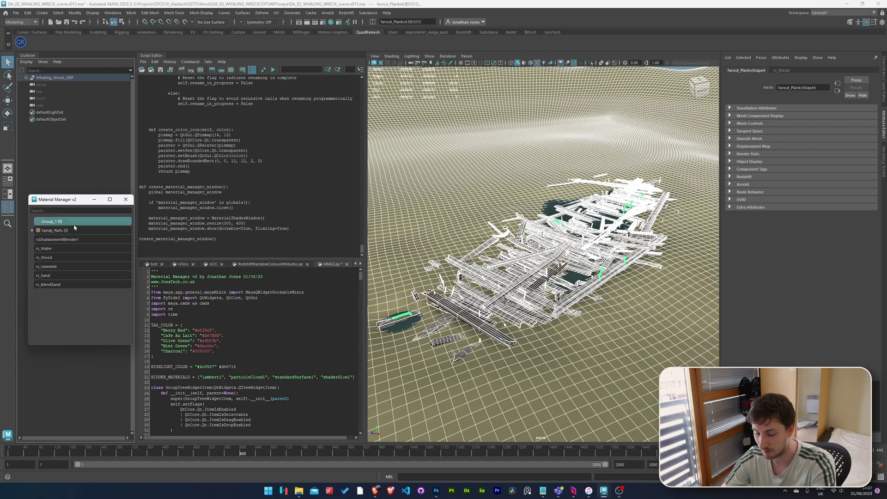
{"action": "right_click", "coordinate": [75, 222]}
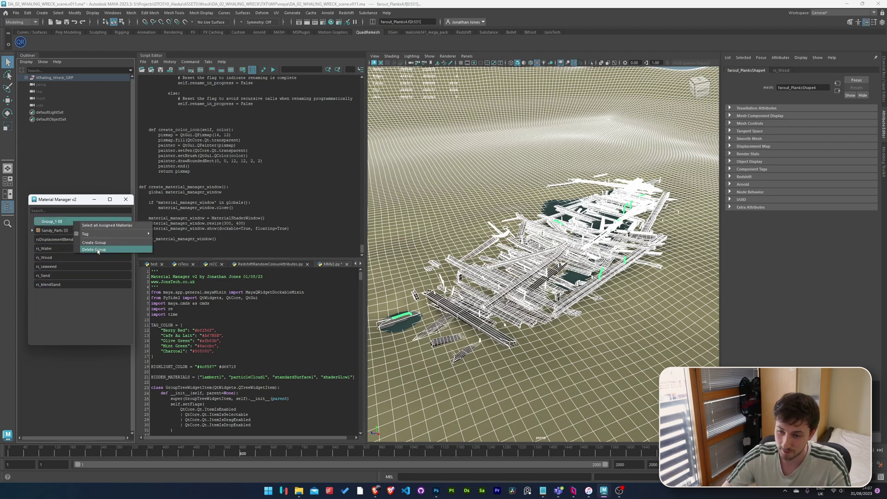
{"action": "left_click", "coordinate": [90, 251]}
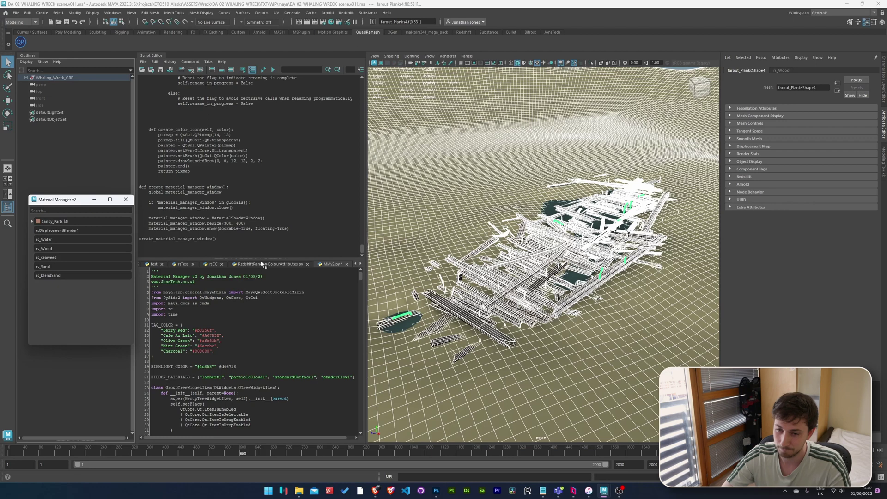
{"action": "left_click", "coordinate": [67, 209]}
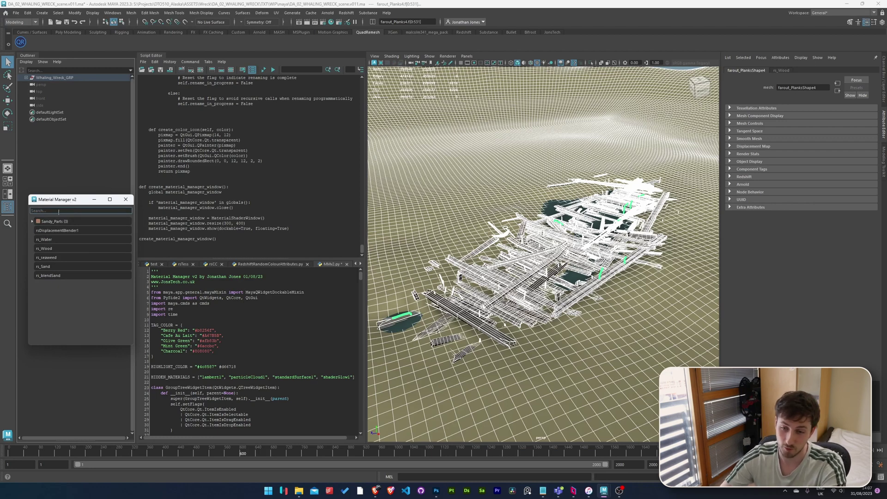
{"action": "left_click", "coordinate": [33, 221]}
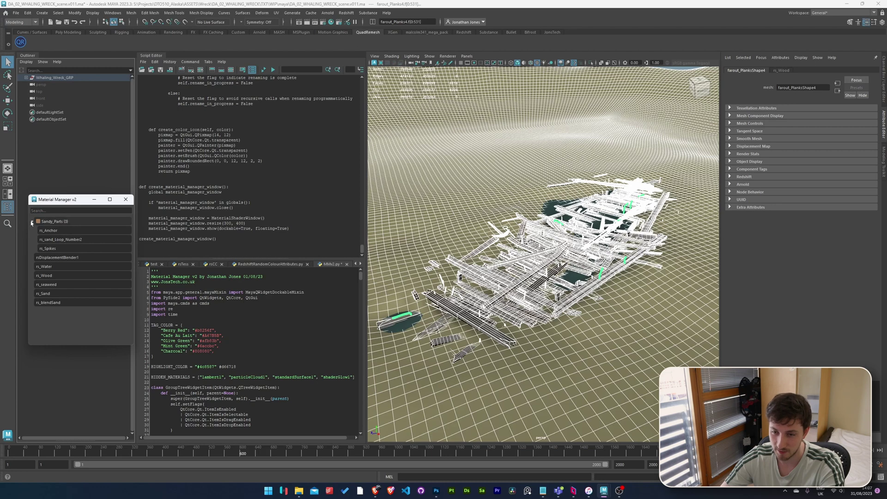
{"action": "left_click", "coordinate": [50, 211]}
{"action": "type", "text": "sand"}
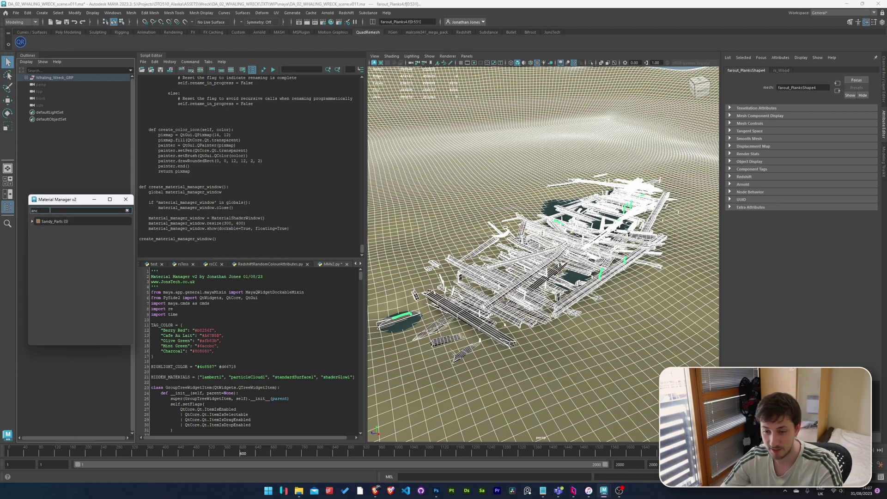
{"action": "type", "text": "c"}
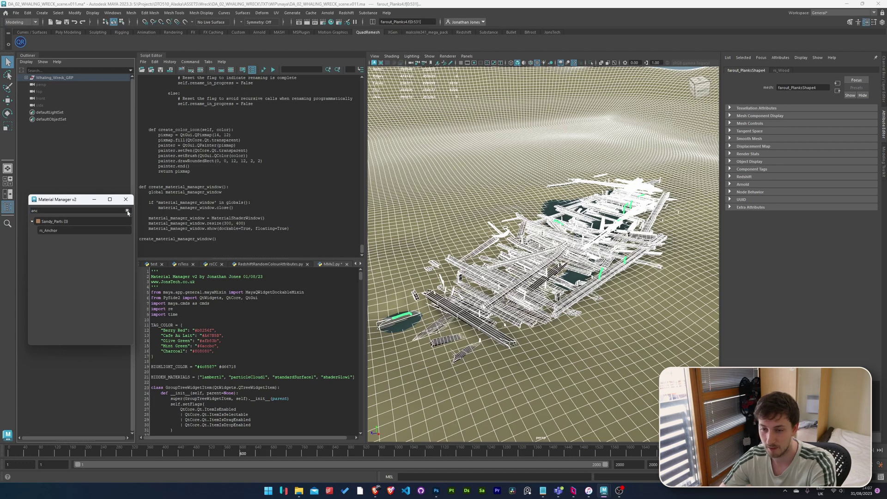
{"action": "left_click", "coordinate": [128, 211]}
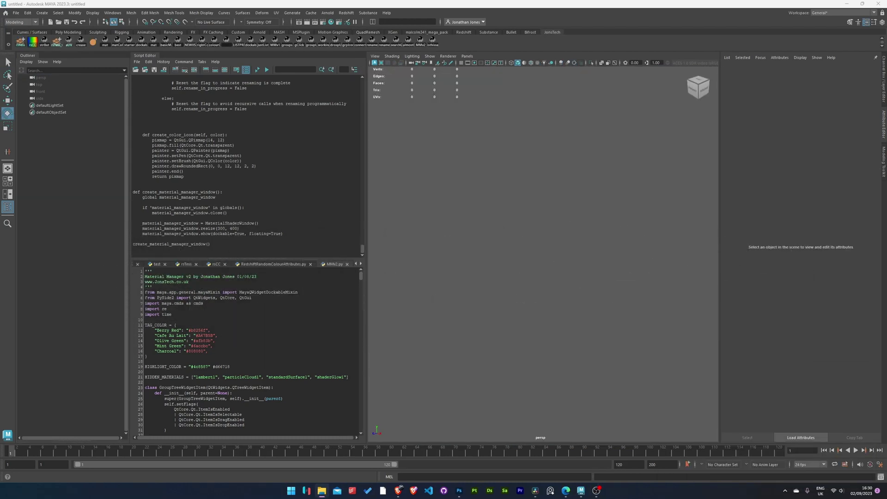
Position the MMV2 folder window, select MMv2.py, and reopen the Script Editor.
{"action": "left_click_drag", "start_coordinate": [444, 68], "coordinate": [513, 113]}
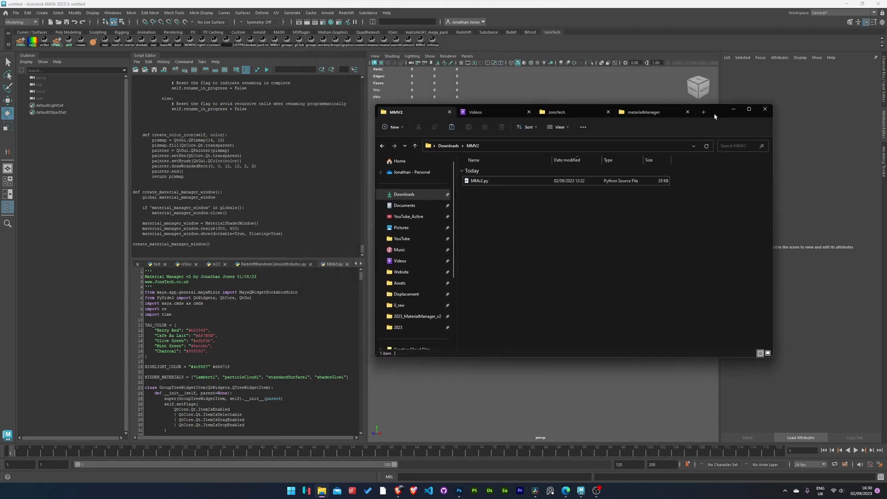
{"action": "left_click", "coordinate": [479, 180]}
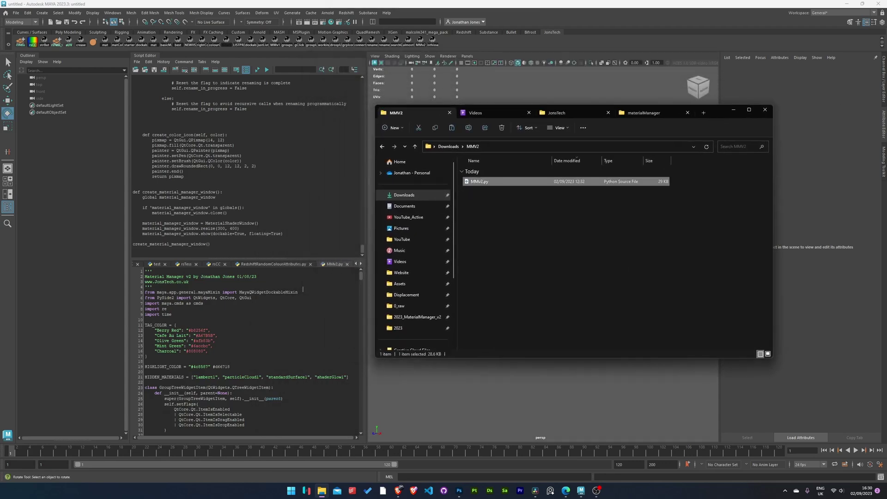
{"action": "left_click", "coordinate": [304, 290]}
{"action": "right_click", "coordinate": [147, 57]}
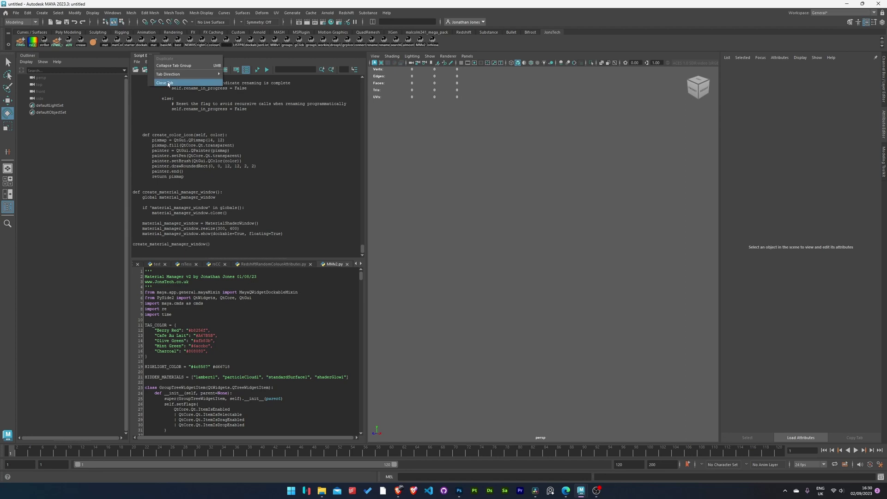
{"action": "left_click", "coordinate": [168, 85]}
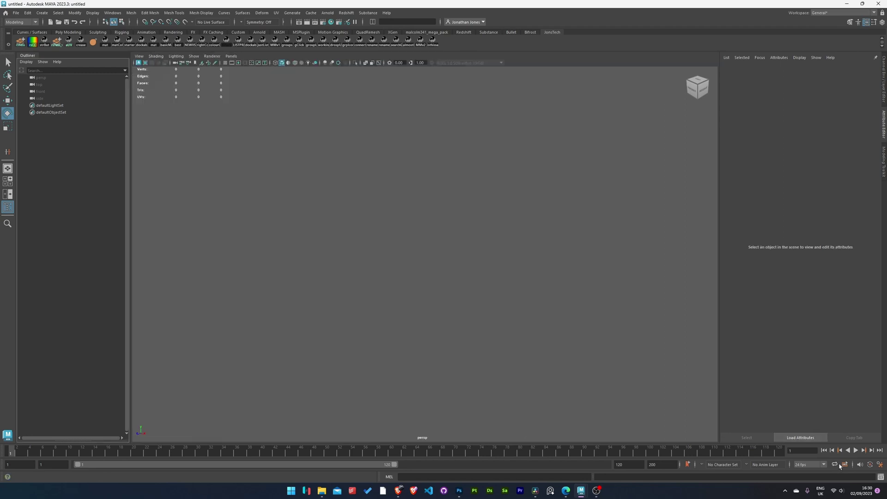
{"action": "left_click", "coordinate": [881, 477]}
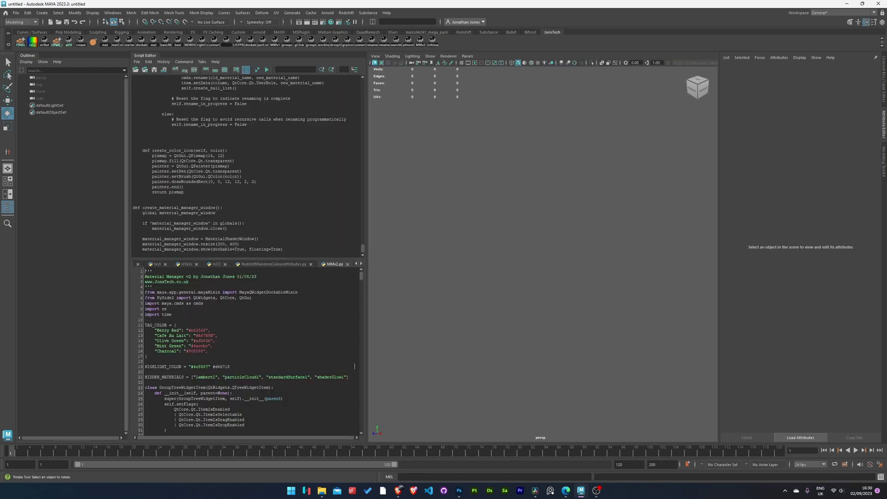
Load MMv2.py's code into a new Python tab and select all of it.
{"action": "right_click", "coordinate": [359, 265]}
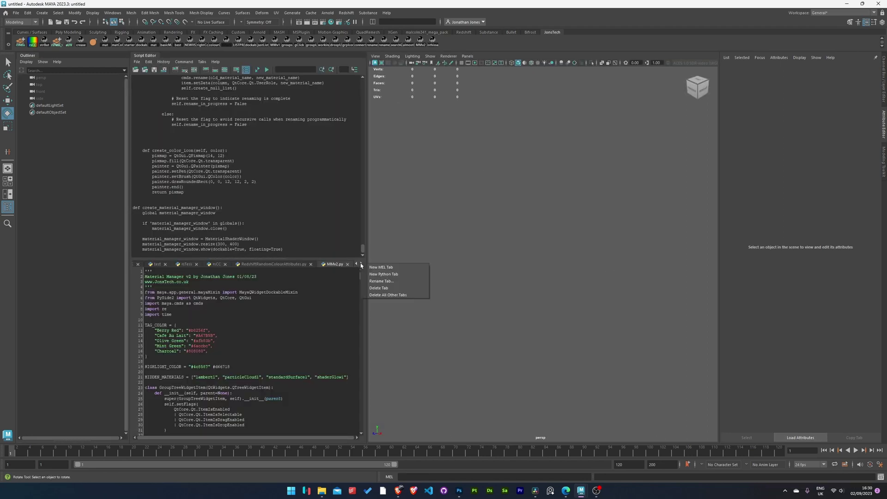
{"action": "left_click", "coordinate": [384, 274]}
{"action": "left_click", "coordinate": [446, 252]}
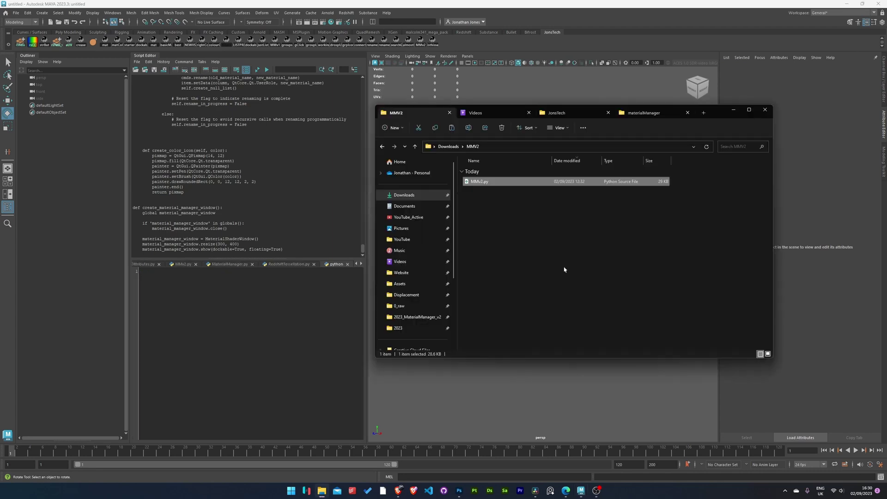
{"action": "key", "text": "alt+Tab"}
{"action": "left_click_drag", "start_coordinate": [480, 182], "coordinate": [238, 293]}
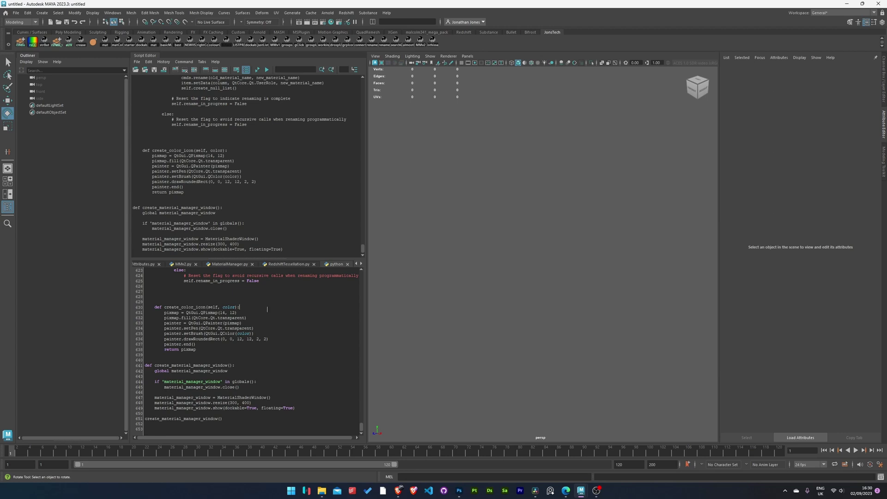
{"action": "key", "text": "ctrl+a"}
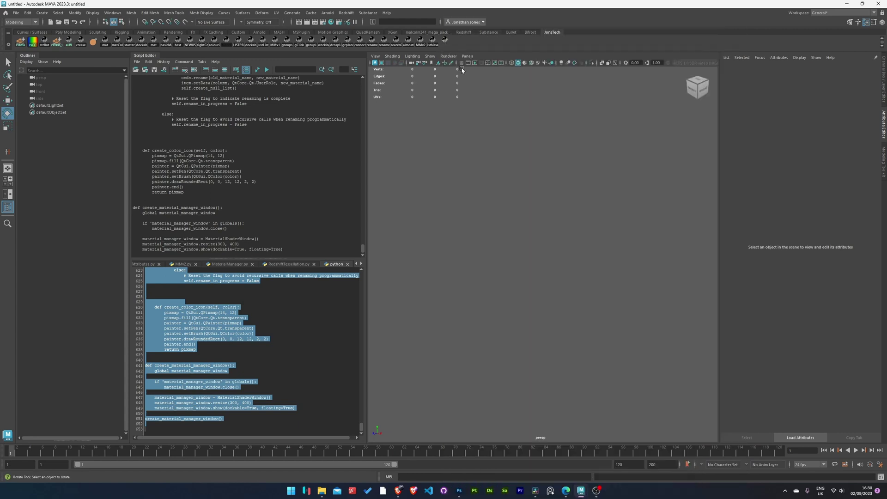
{"action": "right_click", "coordinate": [448, 42]}
Rename the new shelf launcher to MMV2 and set its icon label to MMV2.
{"action": "left_click", "coordinate": [463, 50]}
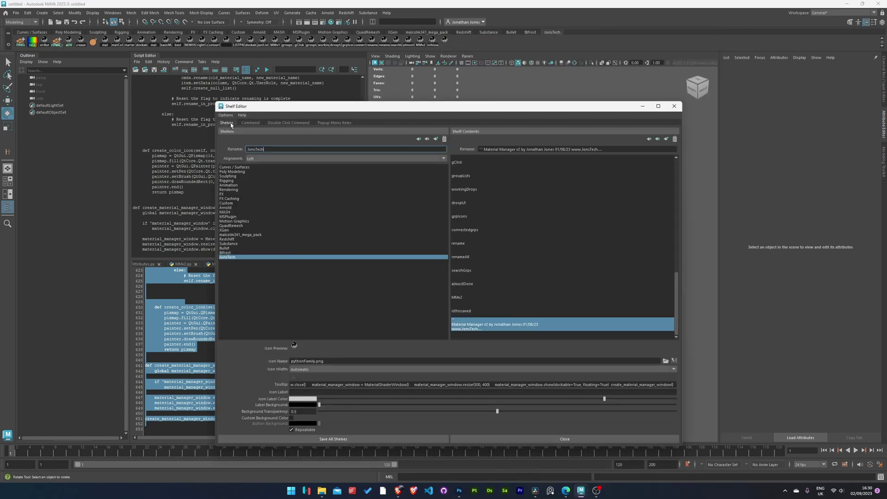
{"action": "triple_click", "coordinate": [550, 148]}
{"action": "type", "text": "mm"}
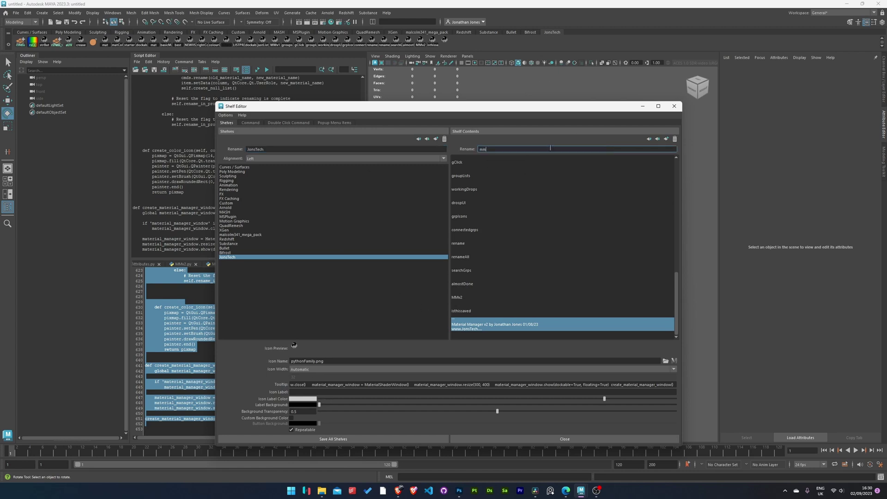
{"action": "type", "text": "V"}
{"action": "type", "text": "22"}
{"action": "key", "text": "Return"}
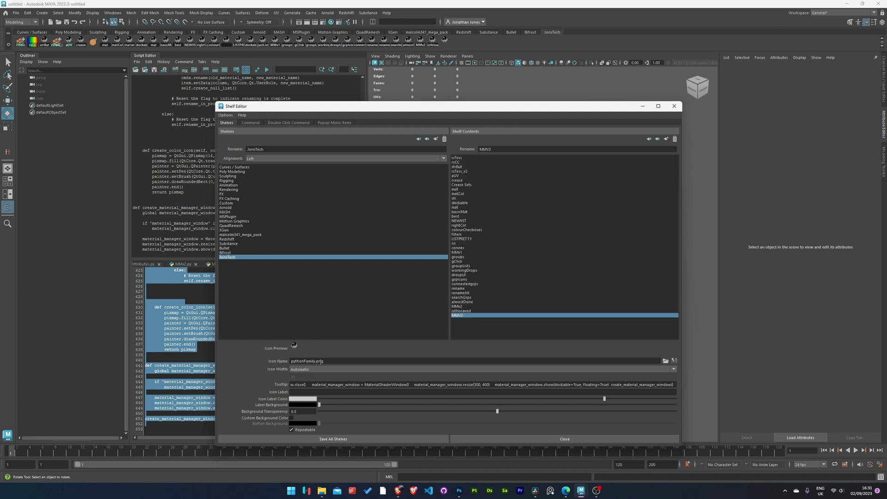
{"action": "left_click", "coordinate": [311, 392]}
{"action": "key", "text": "Caps_Lock"}
{"action": "type", "text": "MMV"}
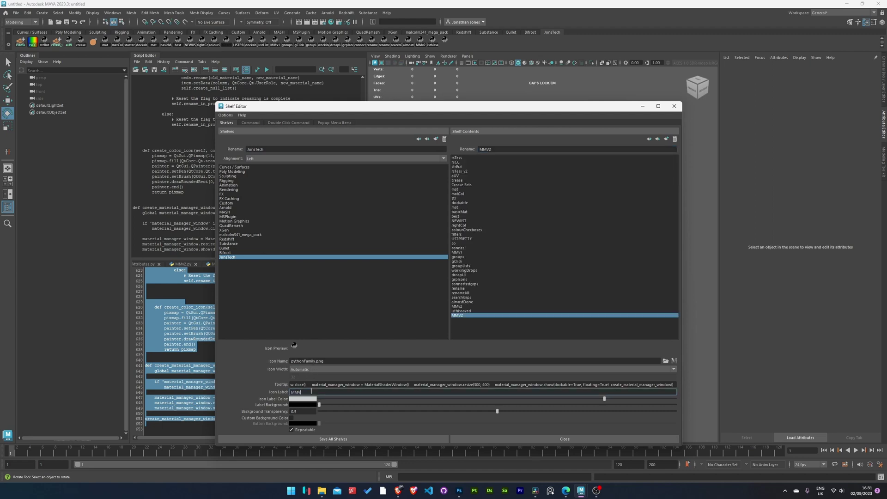
{"action": "type", "text": "2"}
{"action": "key", "text": "Return"}
Set the tooltip to 'Material Manager v2' and make the label text cyan.
{"action": "triple_click", "coordinate": [297, 384]}
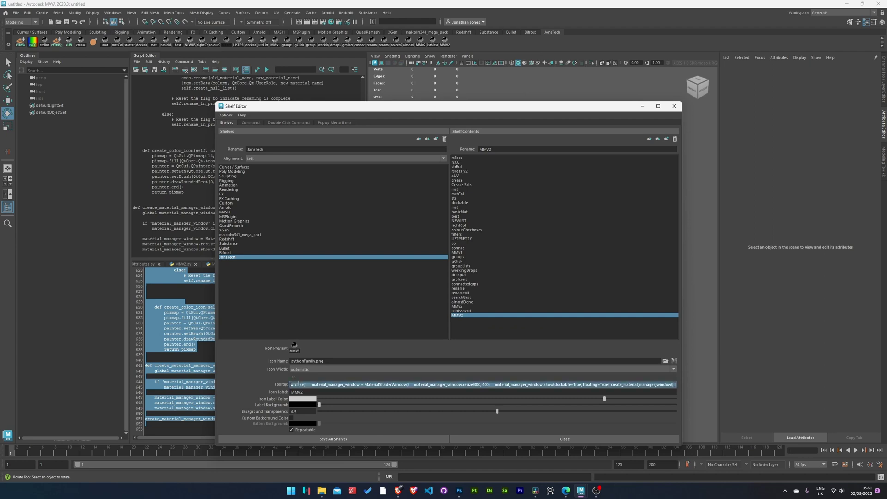
{"action": "type", "text": "Mat"}
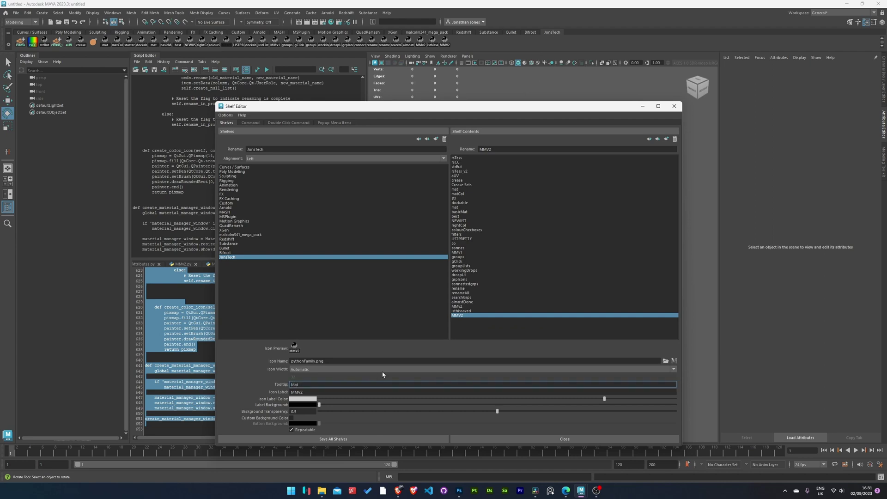
{"action": "type", "text": " Manager v2"}
{"action": "key", "text": "Tab"}
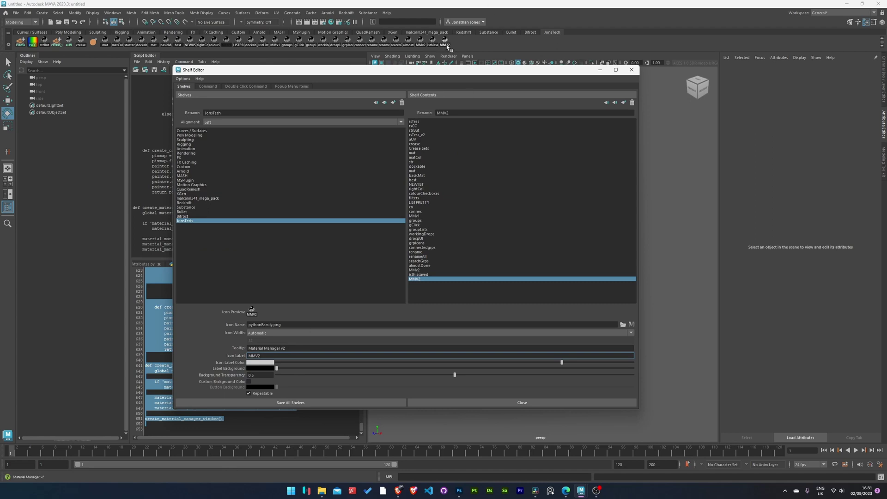
{"action": "left_click", "coordinate": [273, 364]}
{"action": "left_click", "coordinate": [272, 344]}
{"action": "left_click_drag", "start_coordinate": [278, 370], "coordinate": [377, 368]}
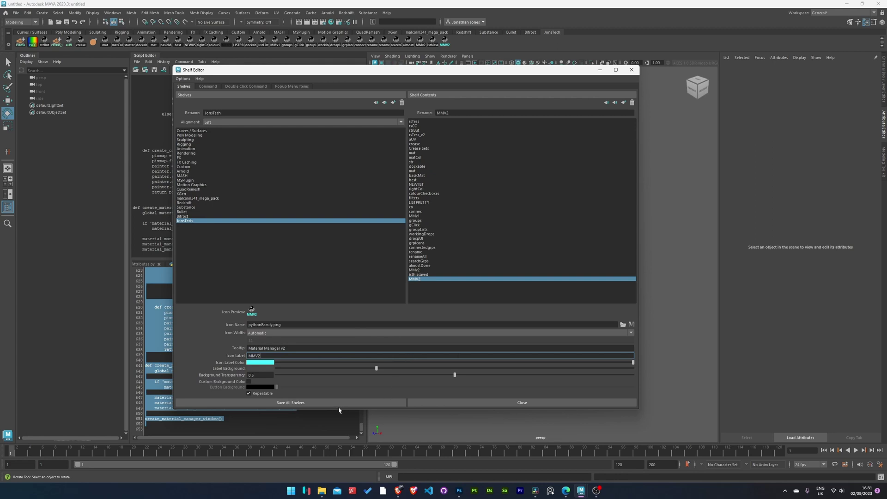
Save all shelves, then open Material Manager v2 from the MMV2 shelf button.
{"action": "left_click", "coordinate": [293, 402]}
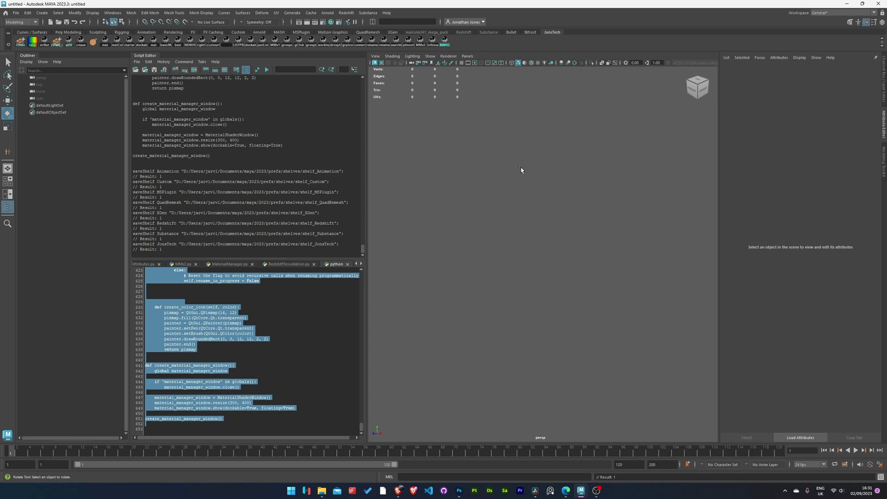
{"action": "left_click", "coordinate": [445, 40]}
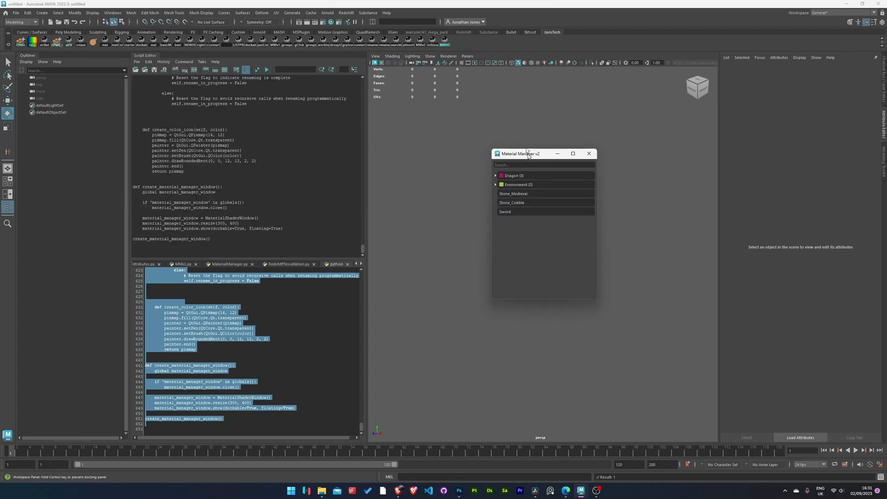